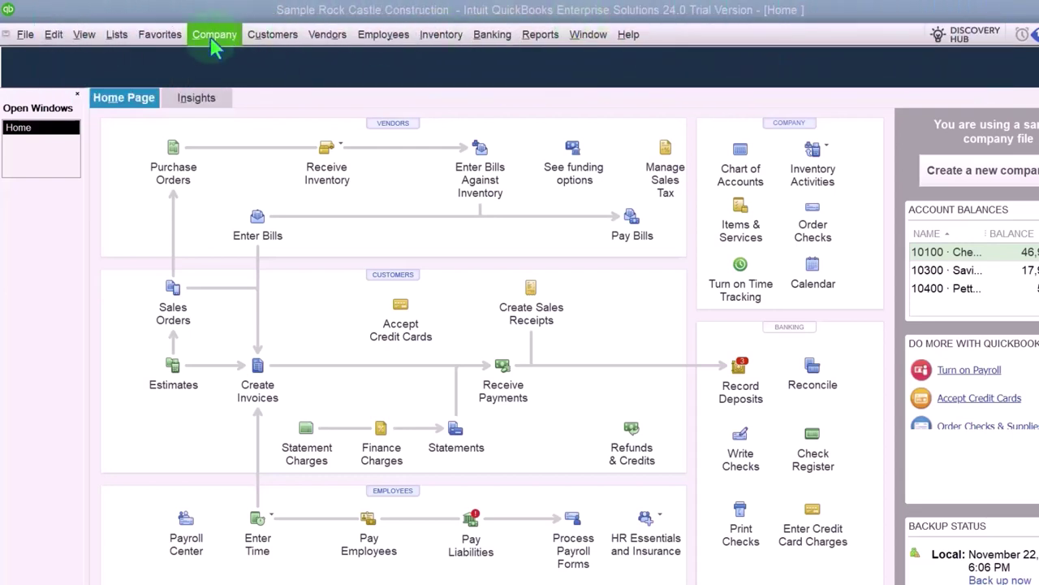
Open the Standard Balance Sheet report dated as of 12/31/2027
click(84, 34)
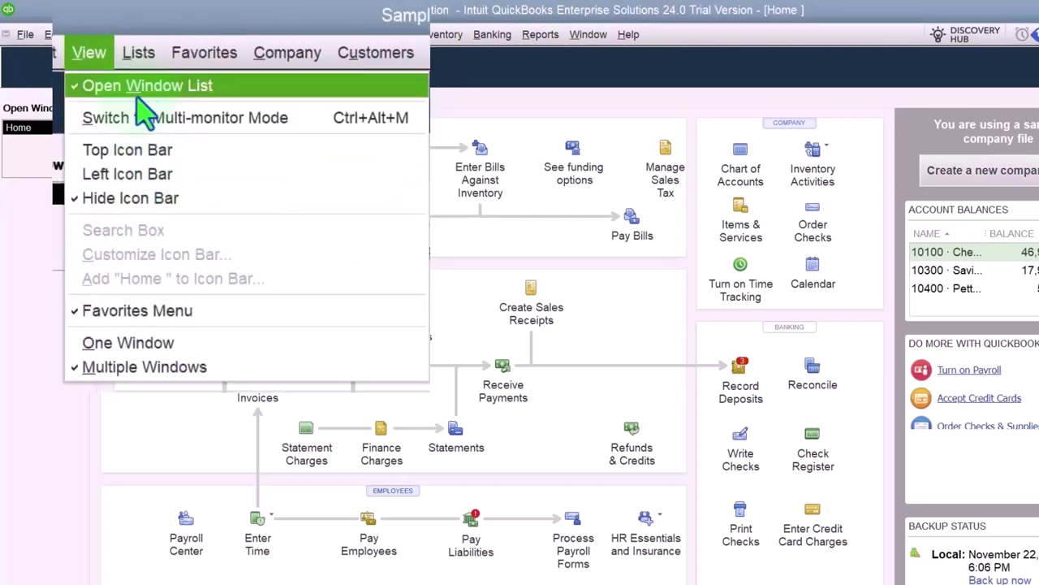
click(17, 121)
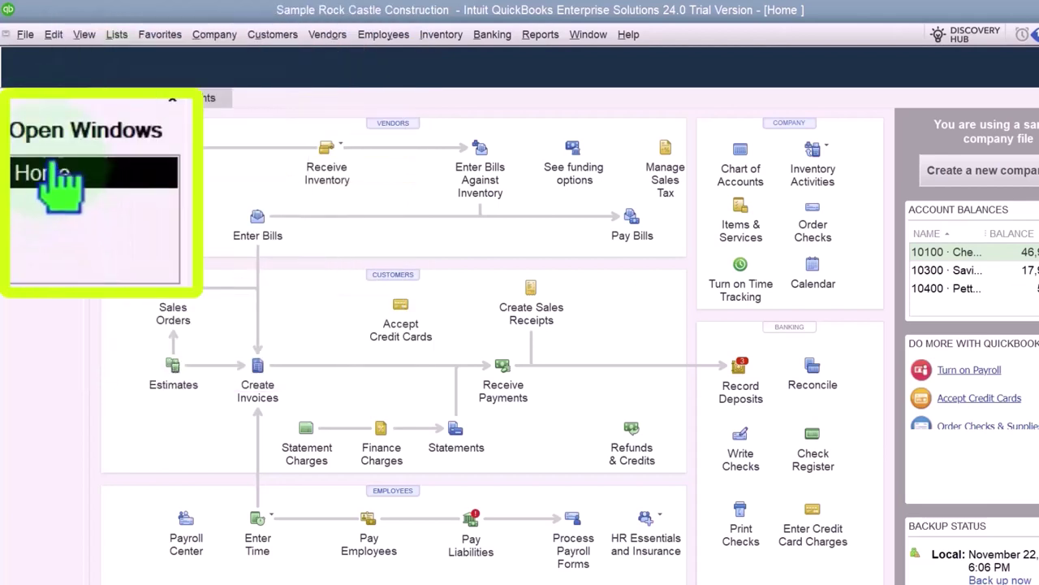
click(214, 36)
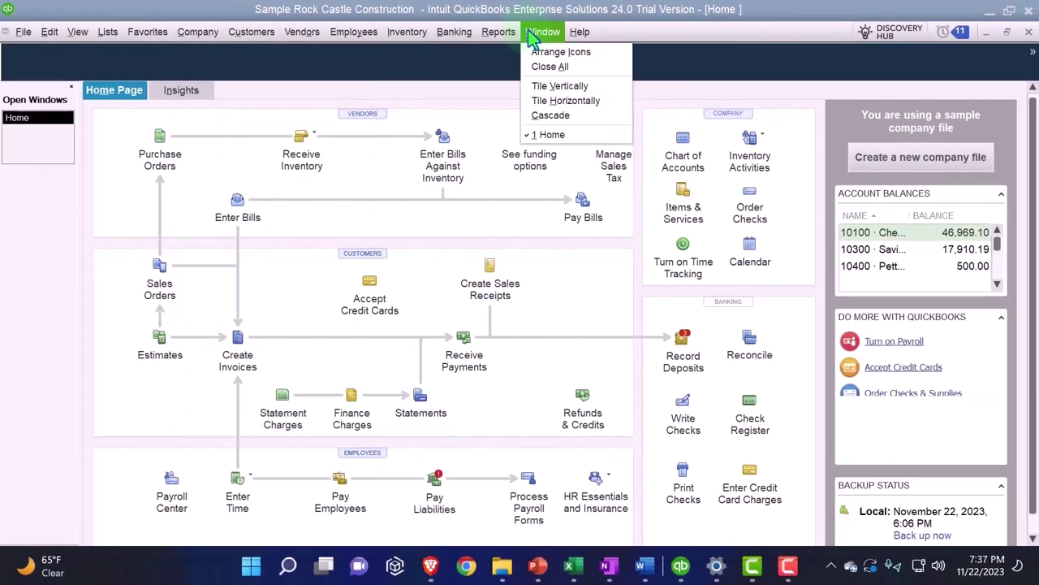
mouse_move(540, 34)
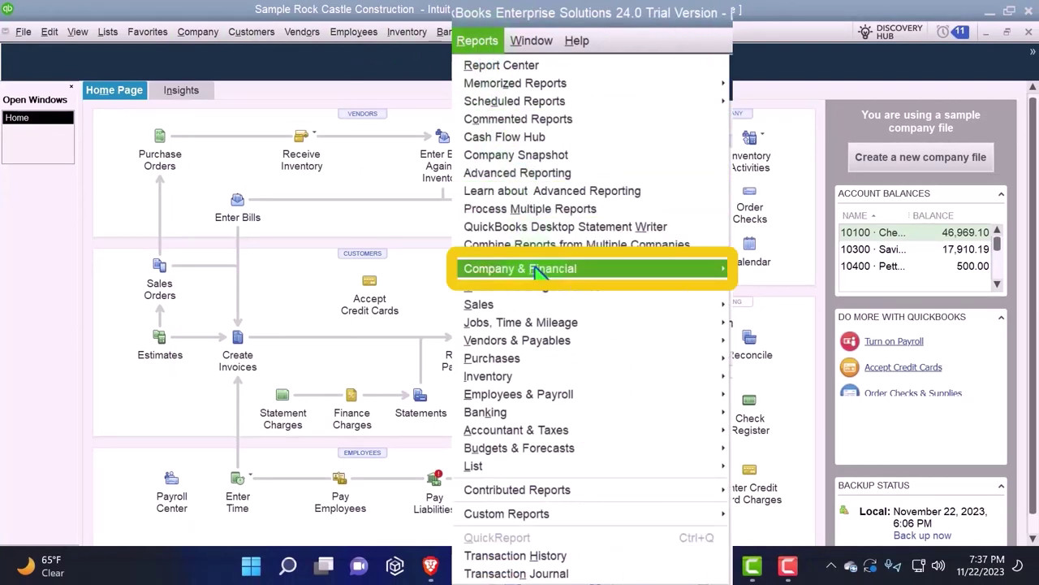
mouse_move(538, 275)
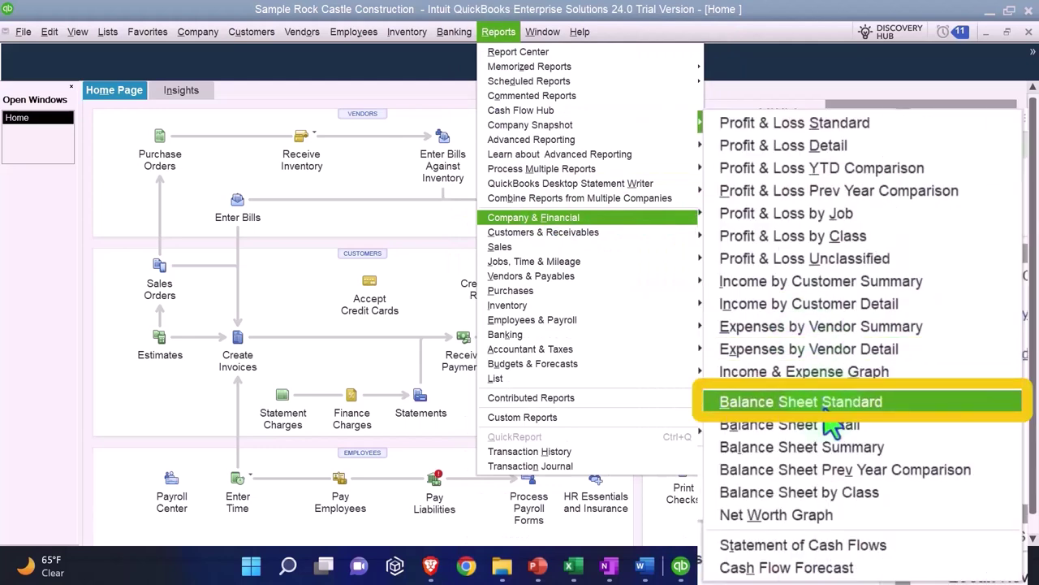
click(830, 422)
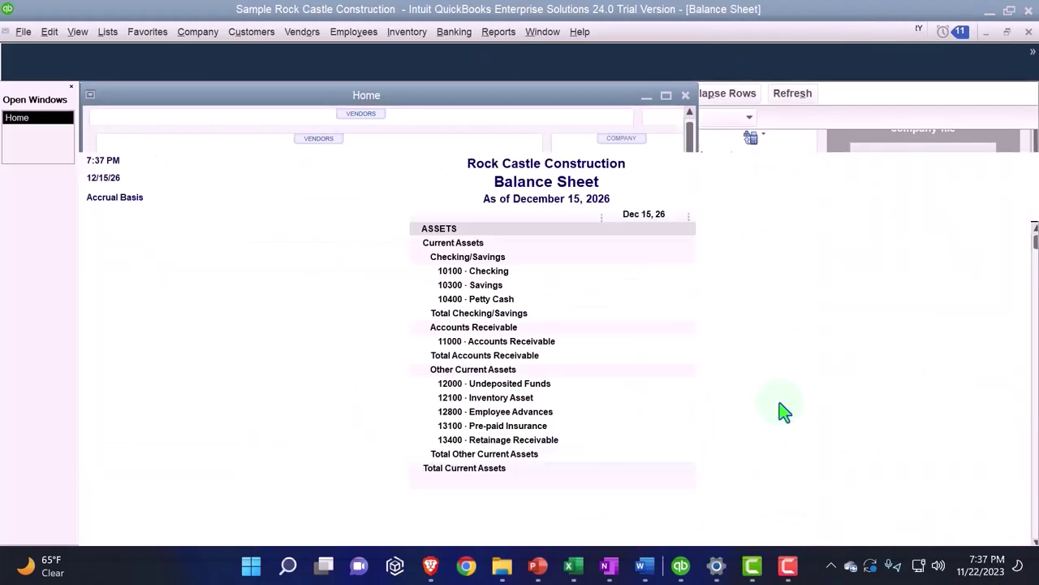
text(12/31/2027)
key(Tab)
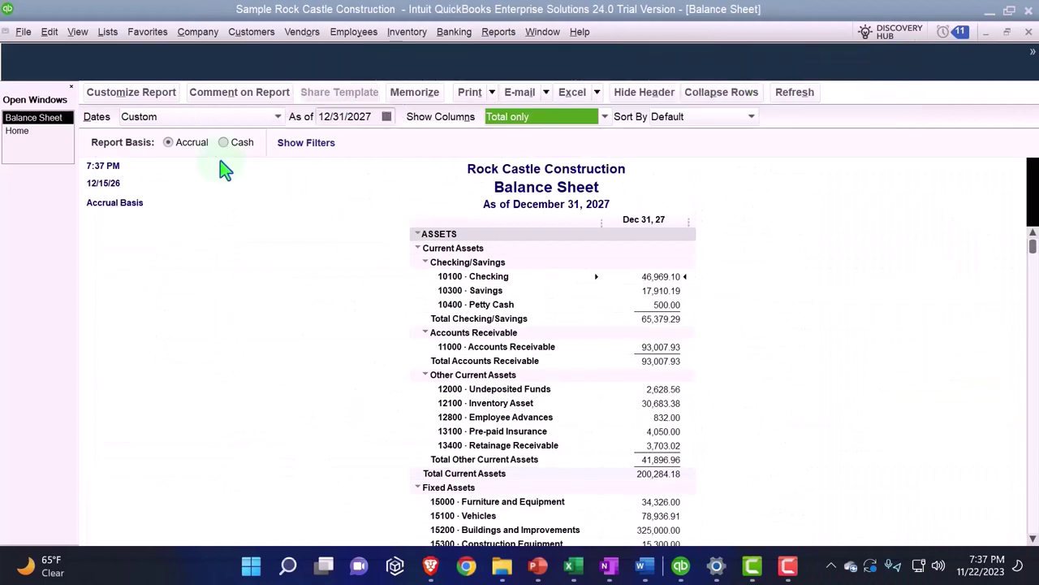
Enlarge the report fonts to size 14, applying the change to all related fonts
click(159, 101)
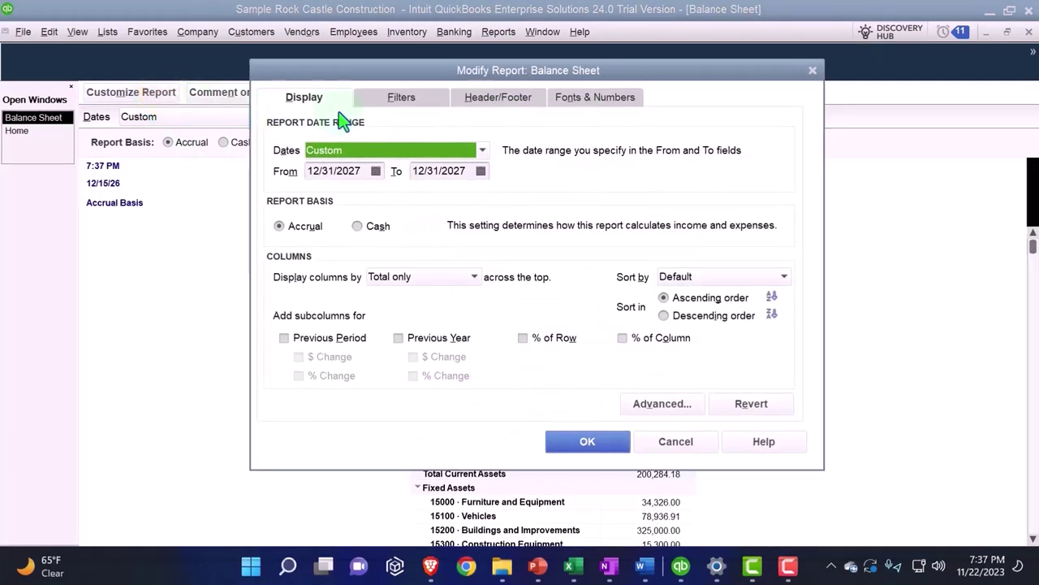
click(629, 120)
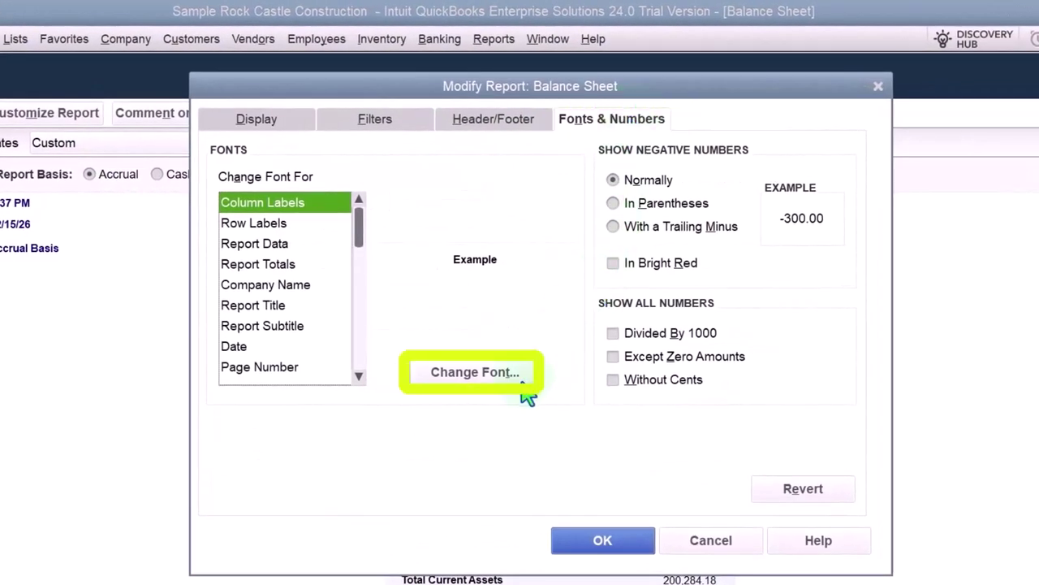
click(524, 362)
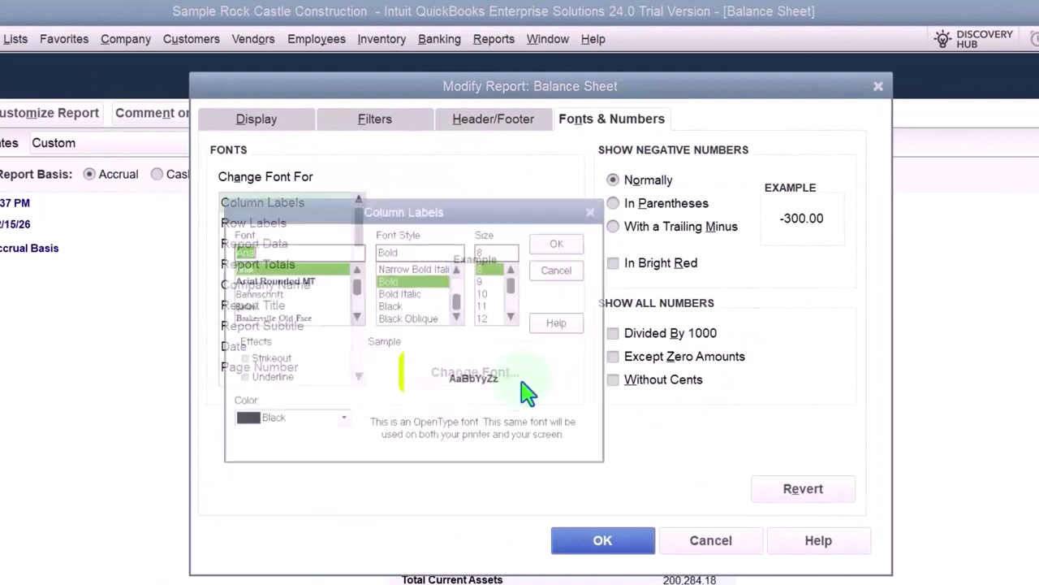
click(521, 354)
click(520, 354)
click(497, 339)
click(560, 240)
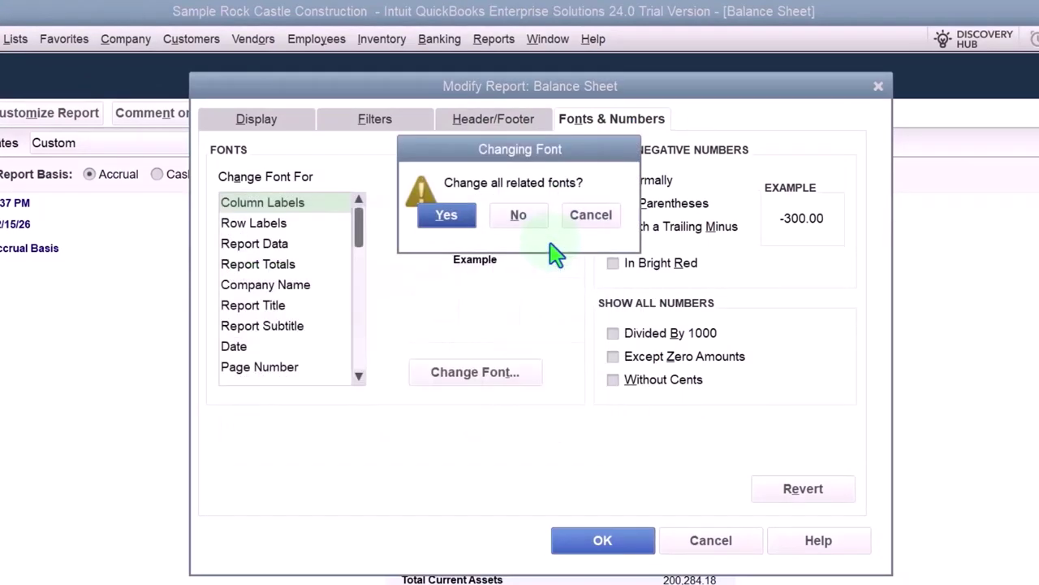
click(447, 215)
click(599, 543)
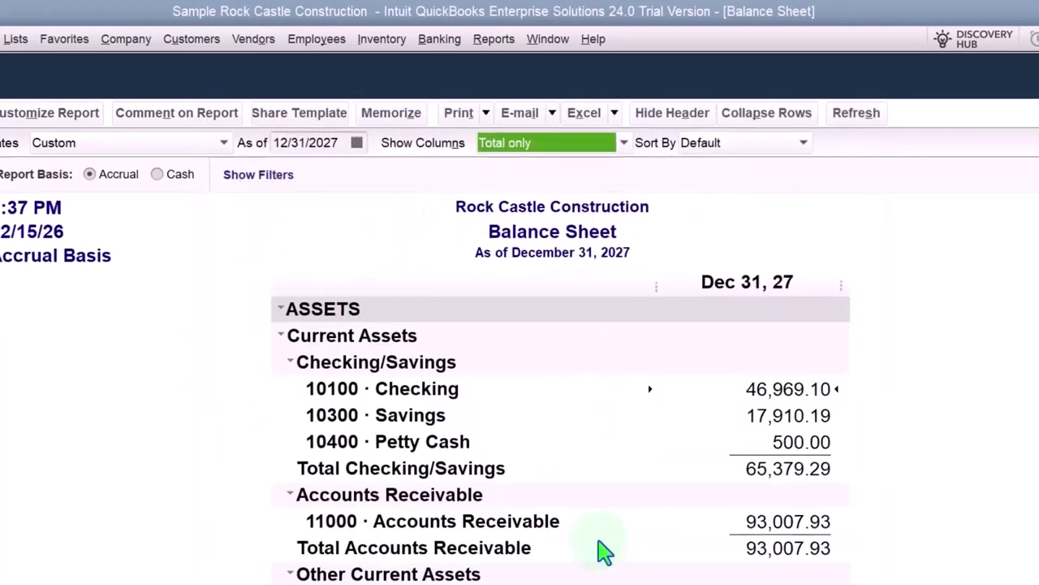
Open the Standard Profit & Loss from 01/01/2027 to 02/28/2027 with columns by Month
click(497, 34)
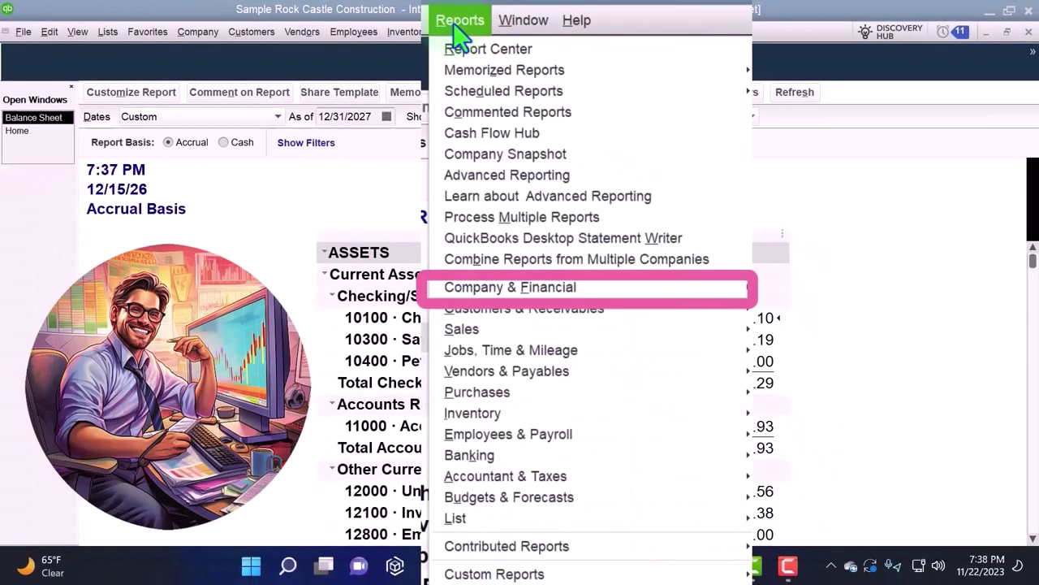
mouse_move(568, 218)
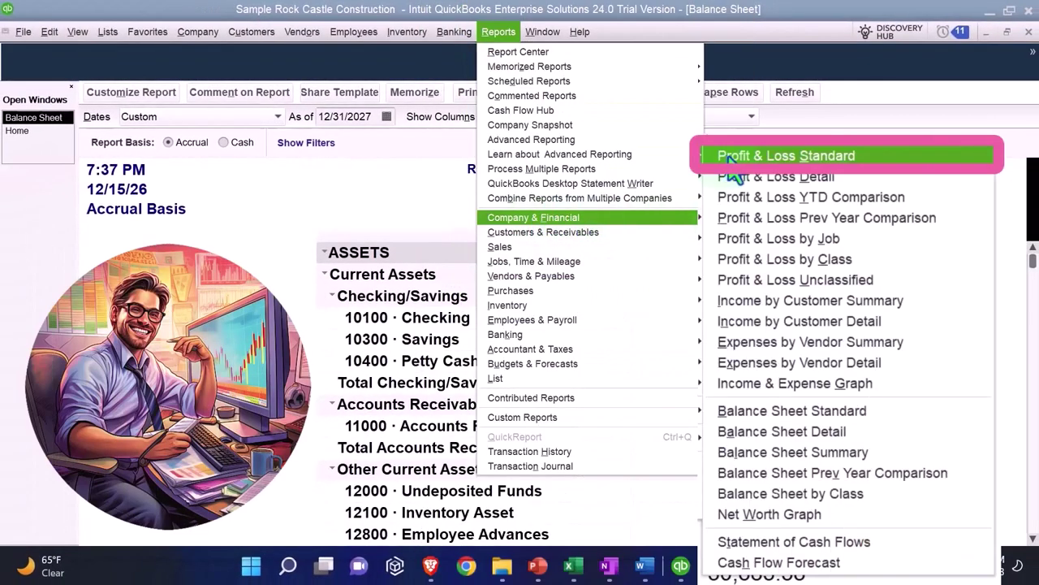
click(722, 221)
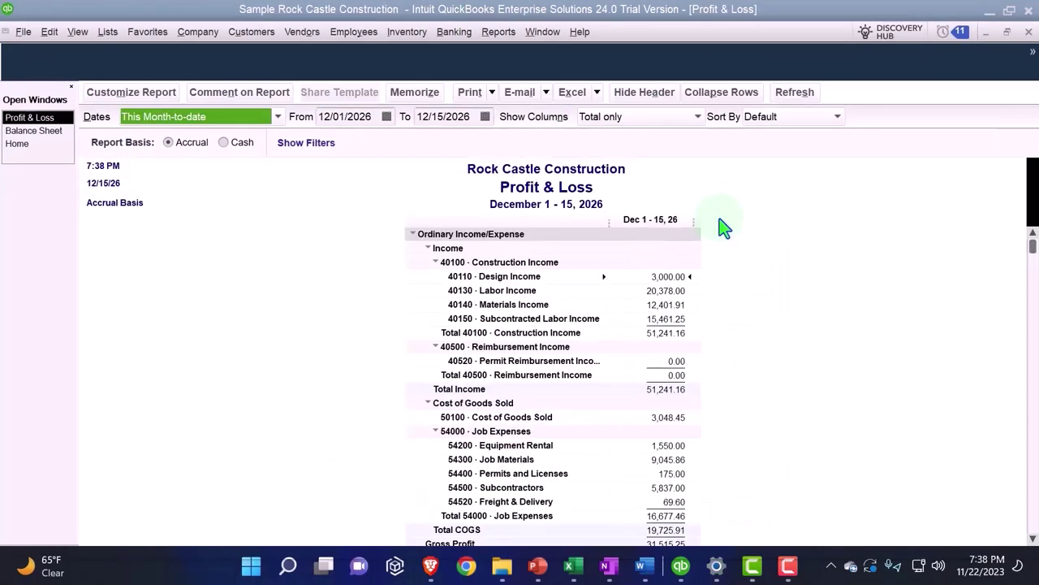
key(Tab)
text(01/01/2027)
key(Tab)
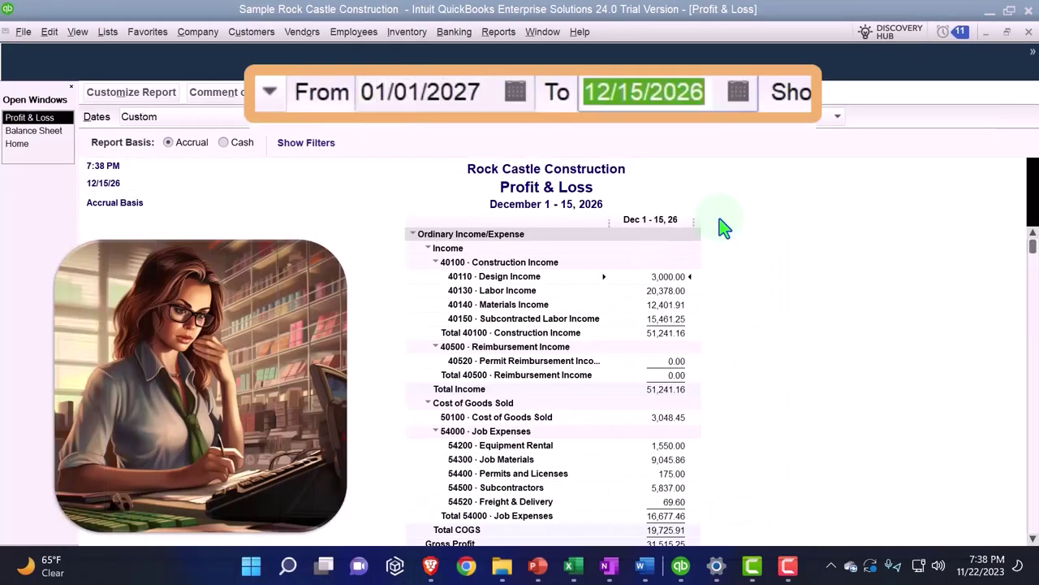
text(0228)
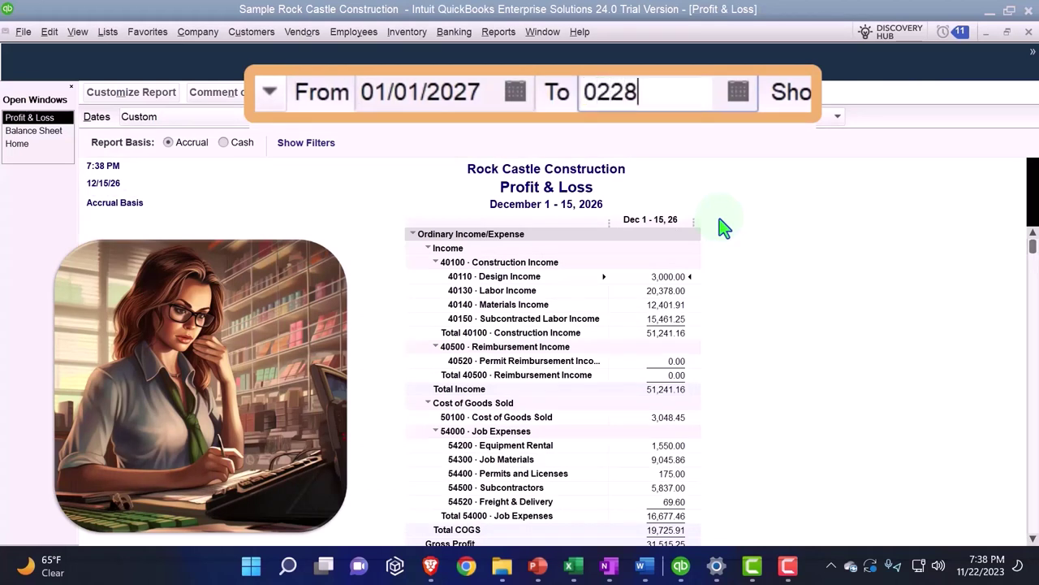
text(27)
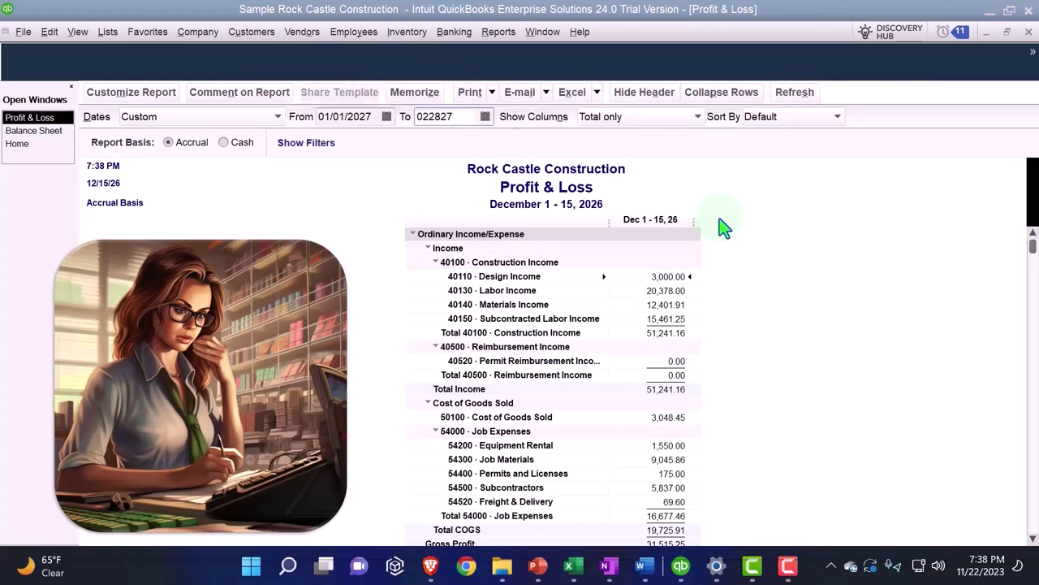
key(Tab)
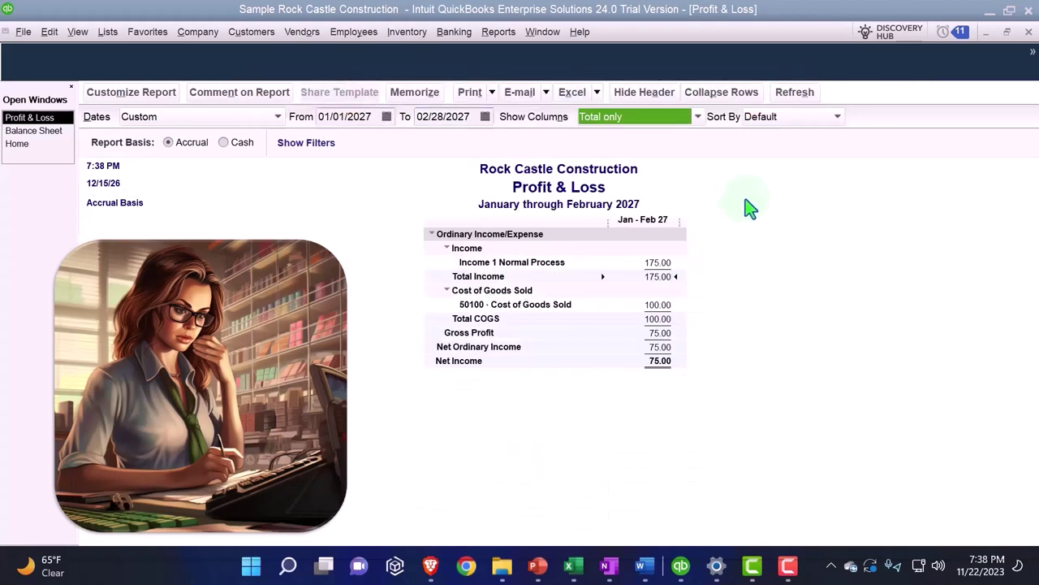
click(698, 118)
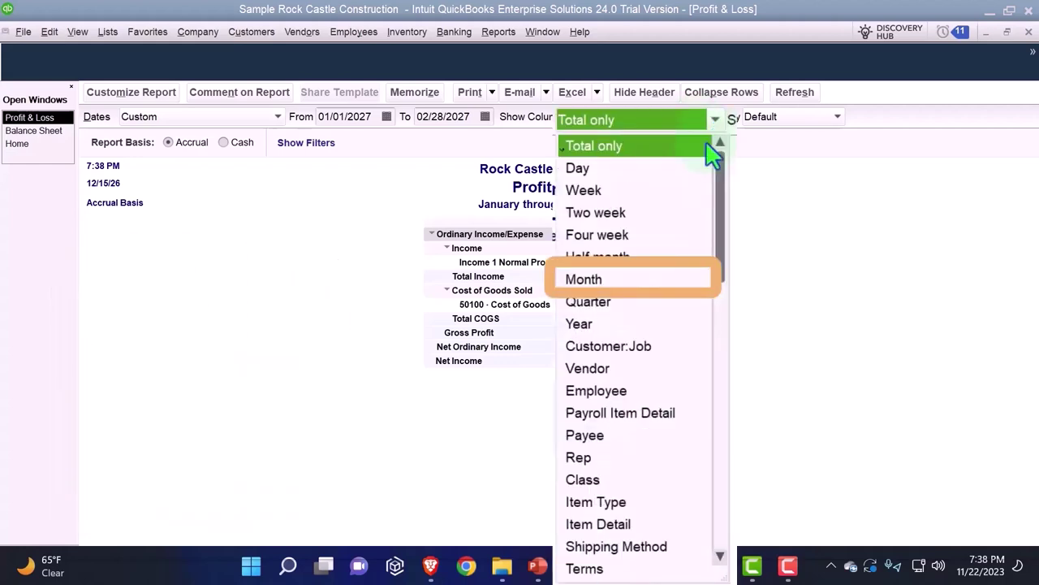
click(576, 279)
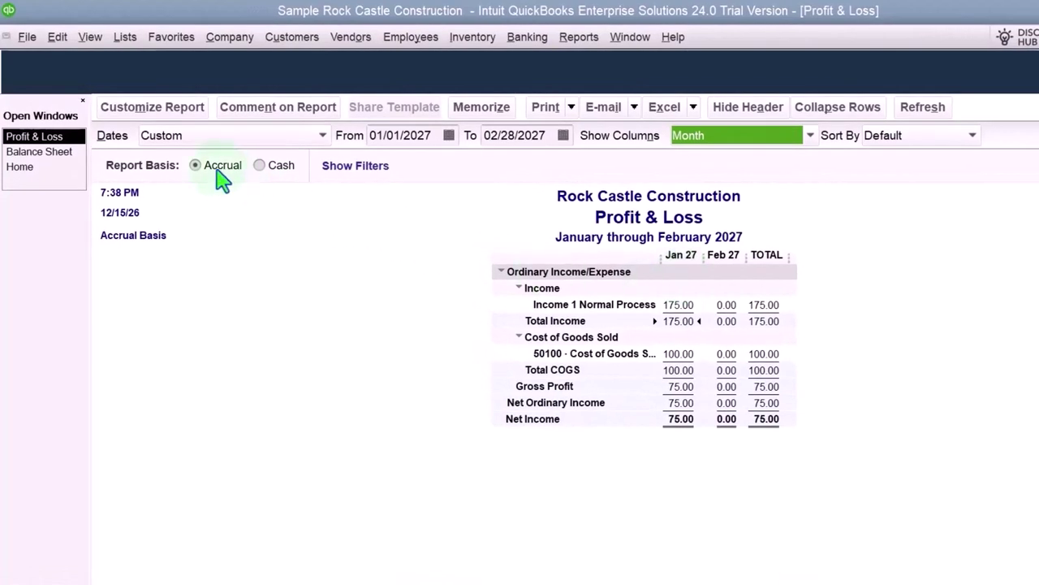
Enlarge the report fonts to size 14 and review the net income of 75.00
click(156, 109)
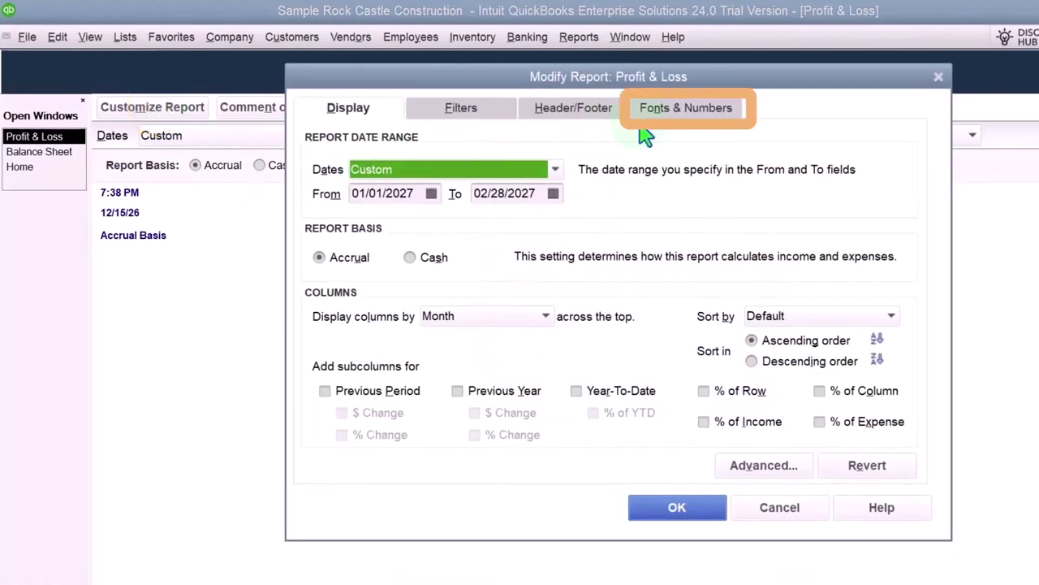
click(671, 112)
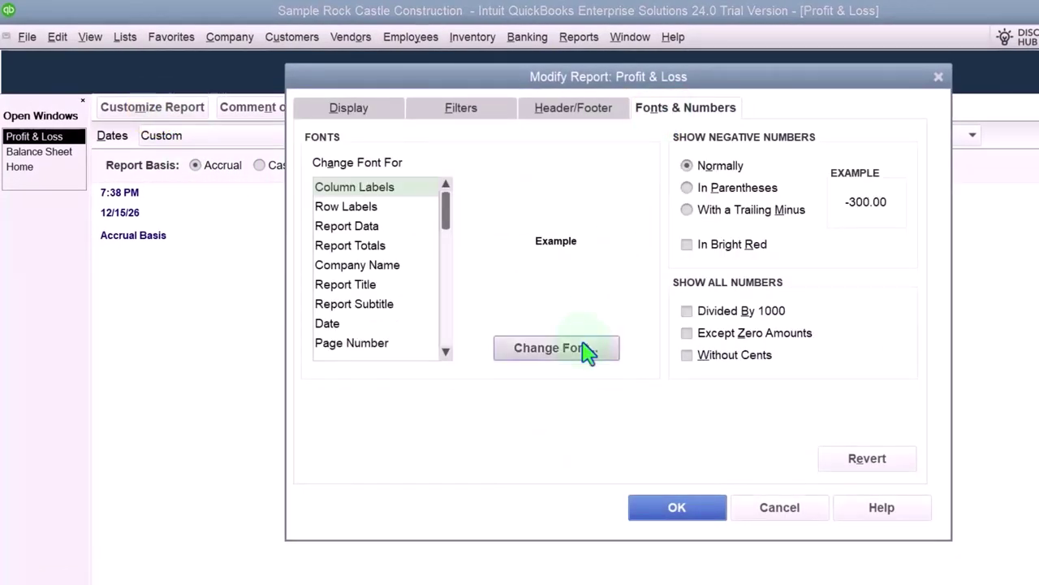
click(585, 350)
click(607, 367)
click(607, 367)
click(586, 351)
click(639, 226)
click(543, 206)
click(686, 508)
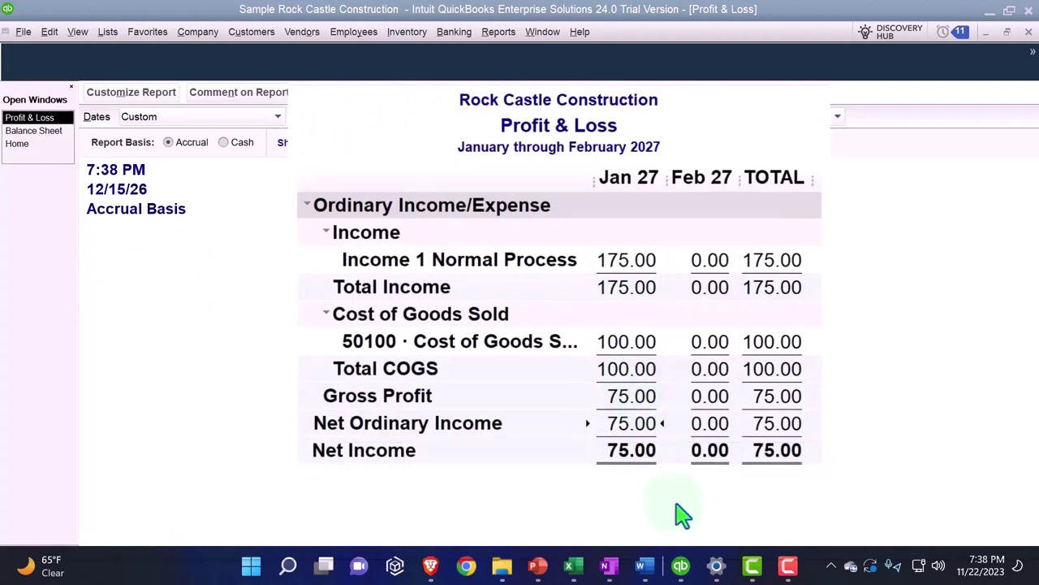
click(707, 424)
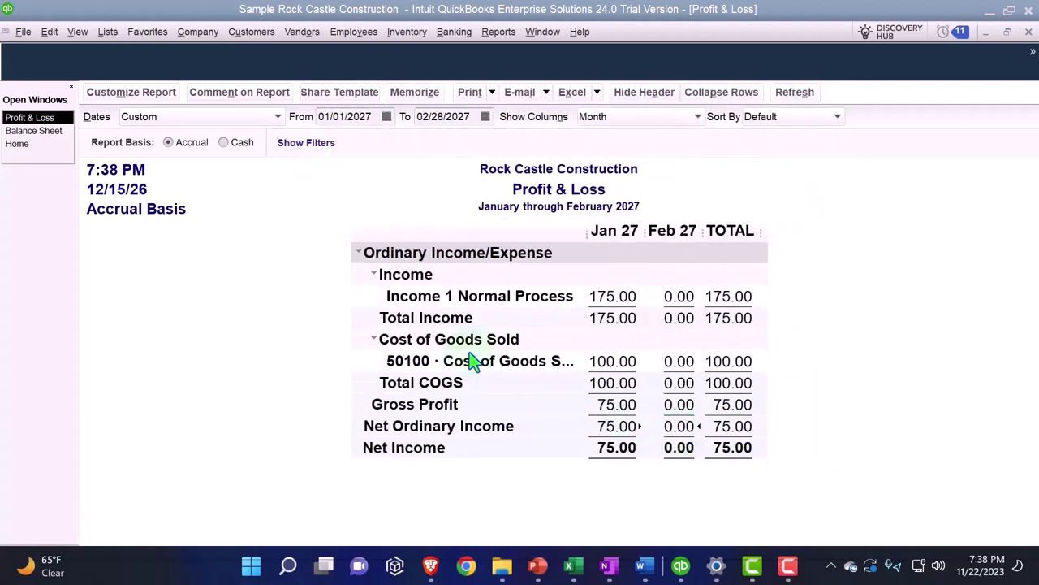
Go back to the Home page from the Open Windows list and point out the Sales Orders icon
click(18, 143)
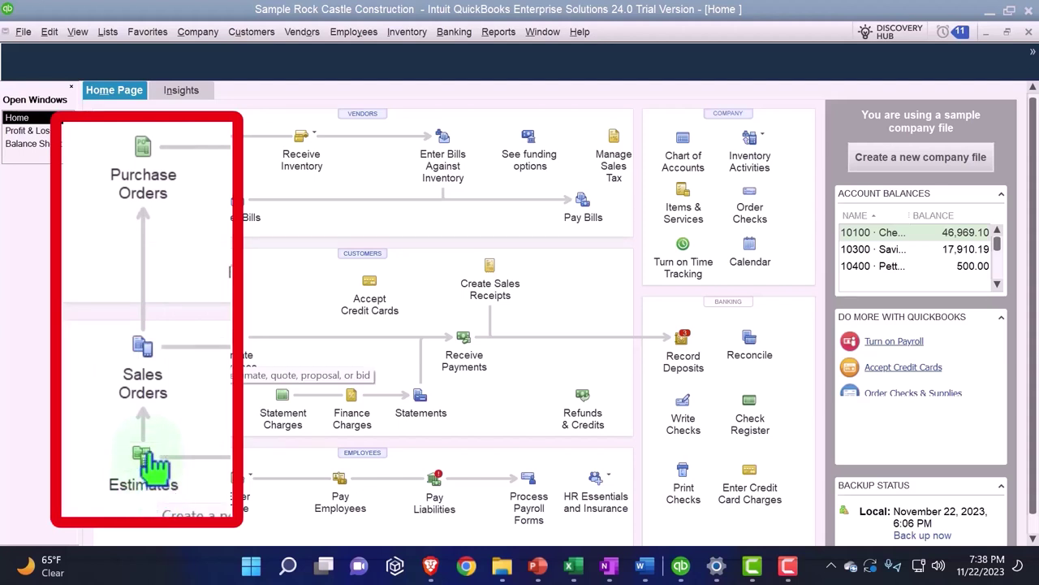
click(151, 398)
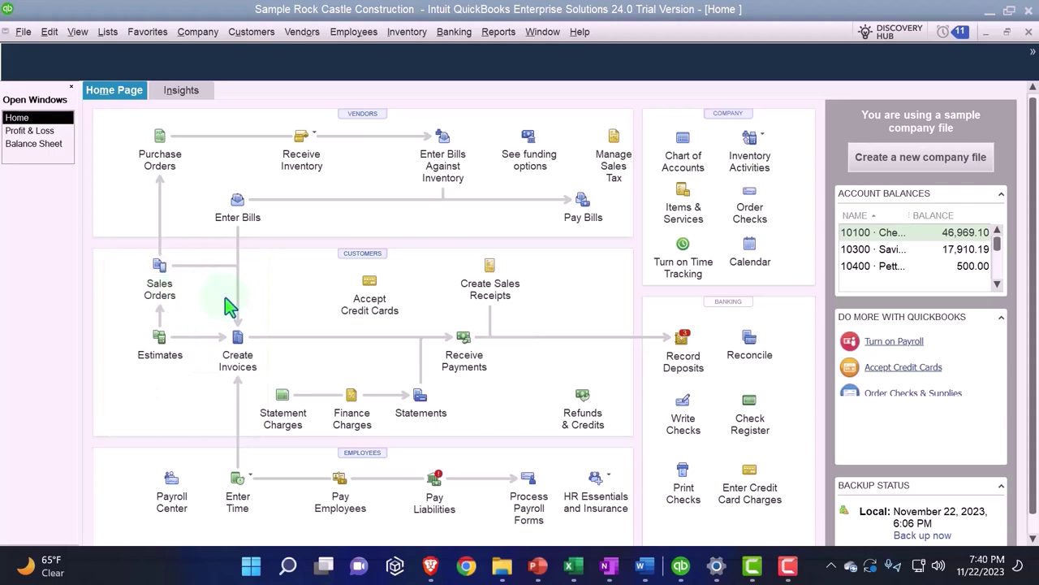
click(596, 570)
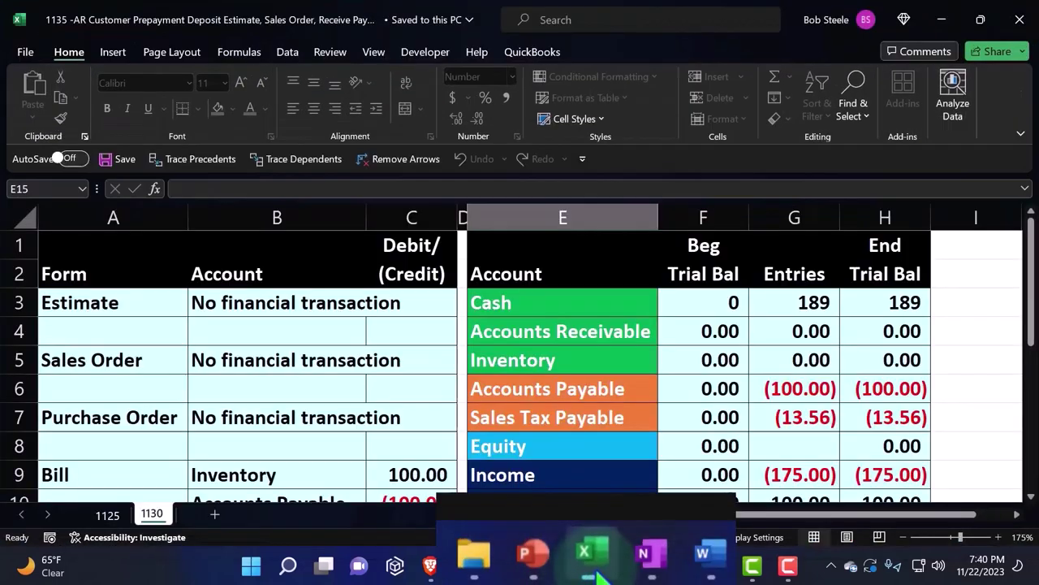
ctrl+scroll(426, 359, down, 5)
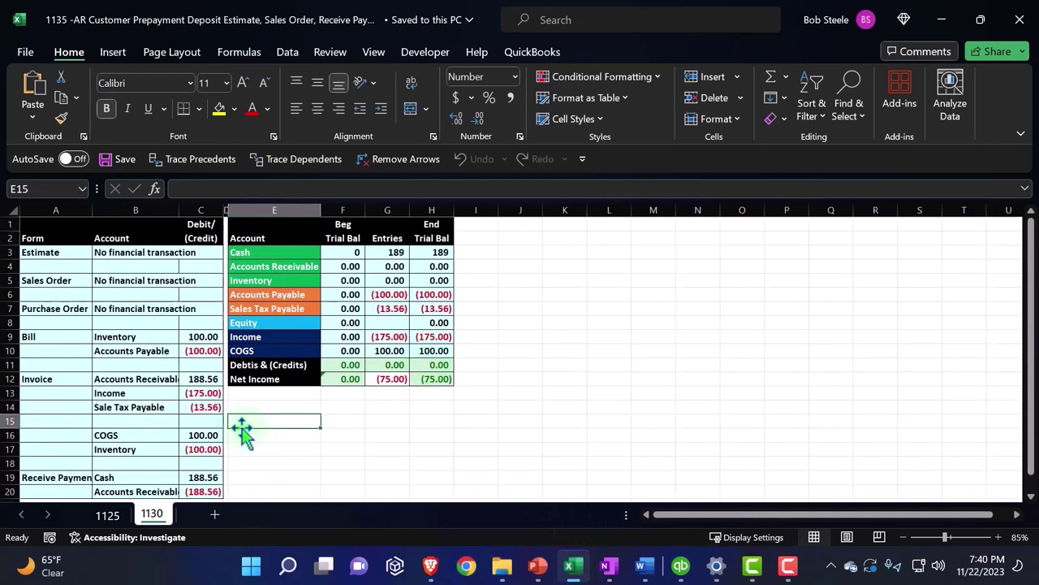
drag(48, 252, 135, 308)
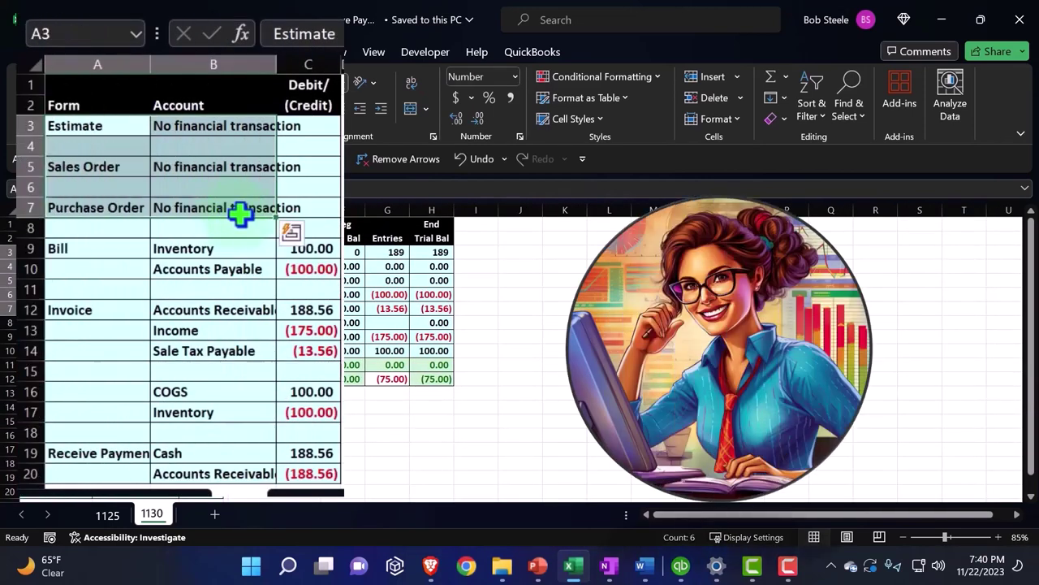
click(106, 131)
click(96, 166)
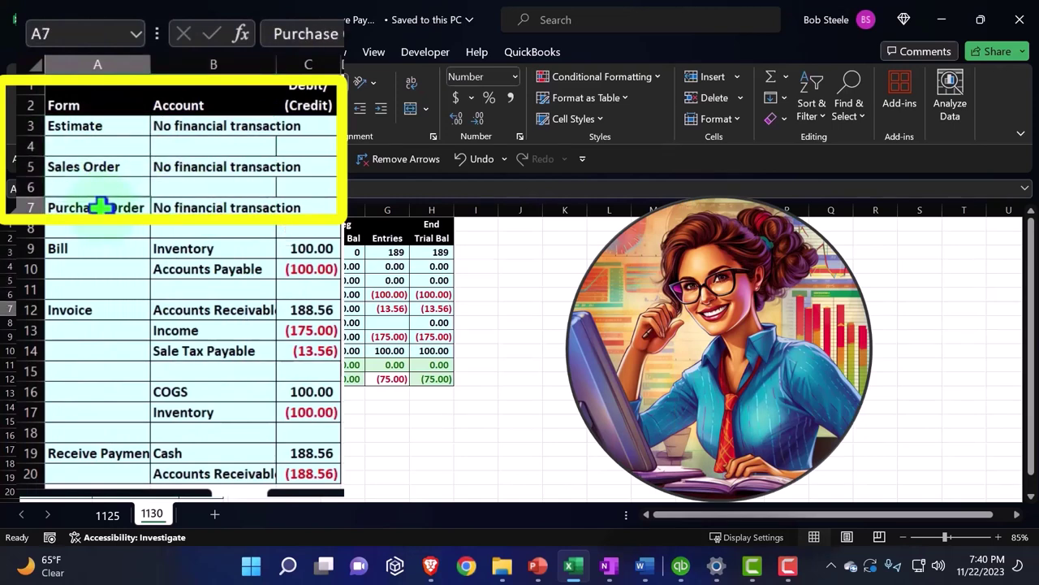
click(103, 251)
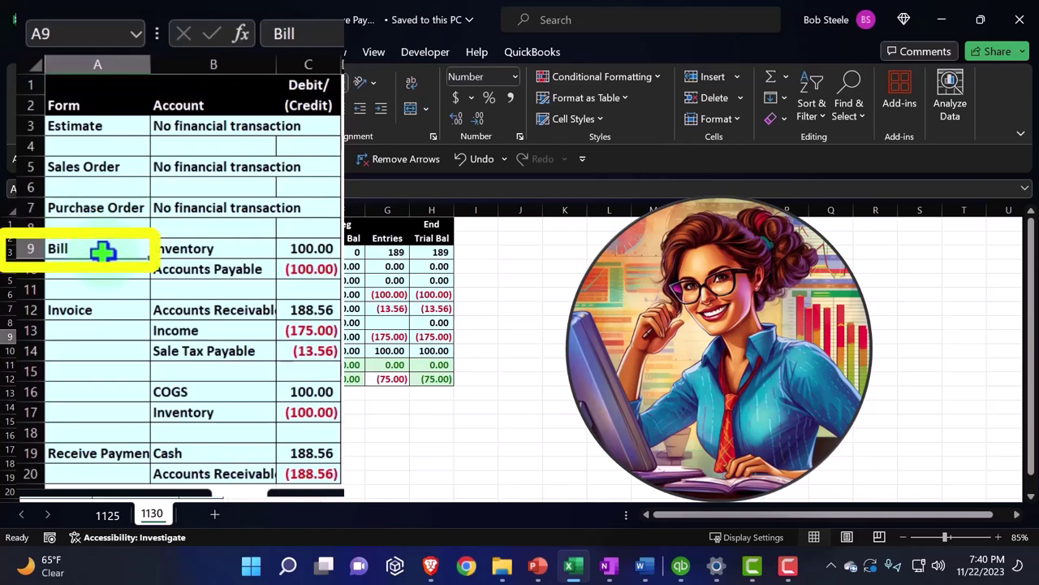
scroll(103, 252, down, 1)
click(103, 252)
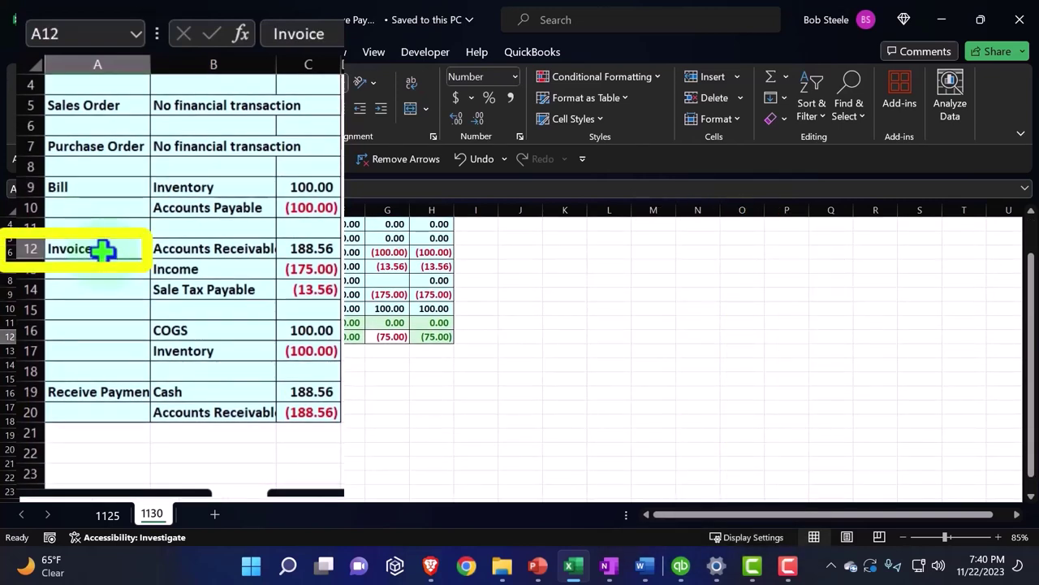
click(109, 394)
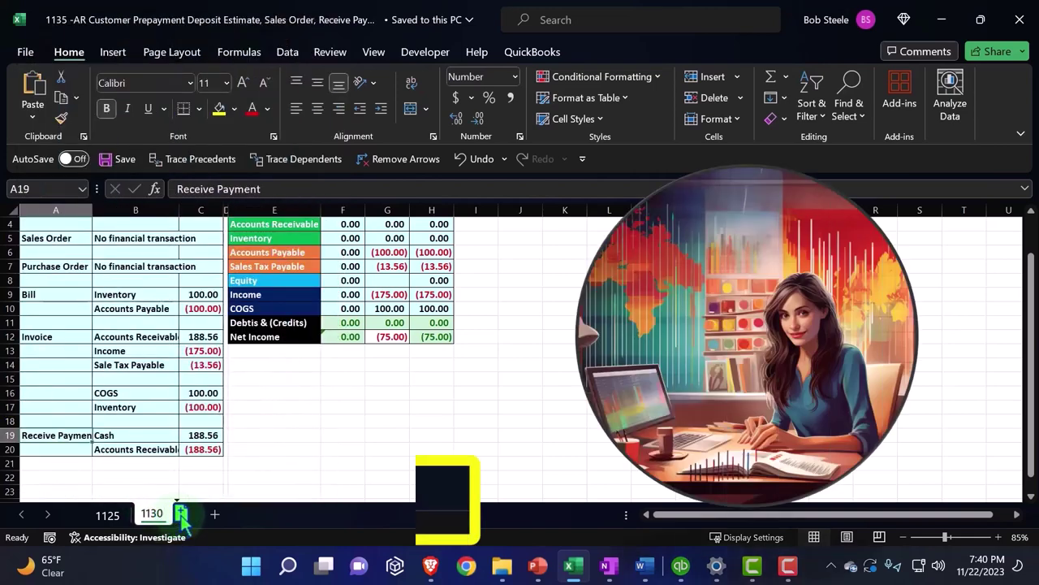
Copy sheet 1130 and name the copy 1135
drag(151, 513, 203, 513)
double_click(365, 491)
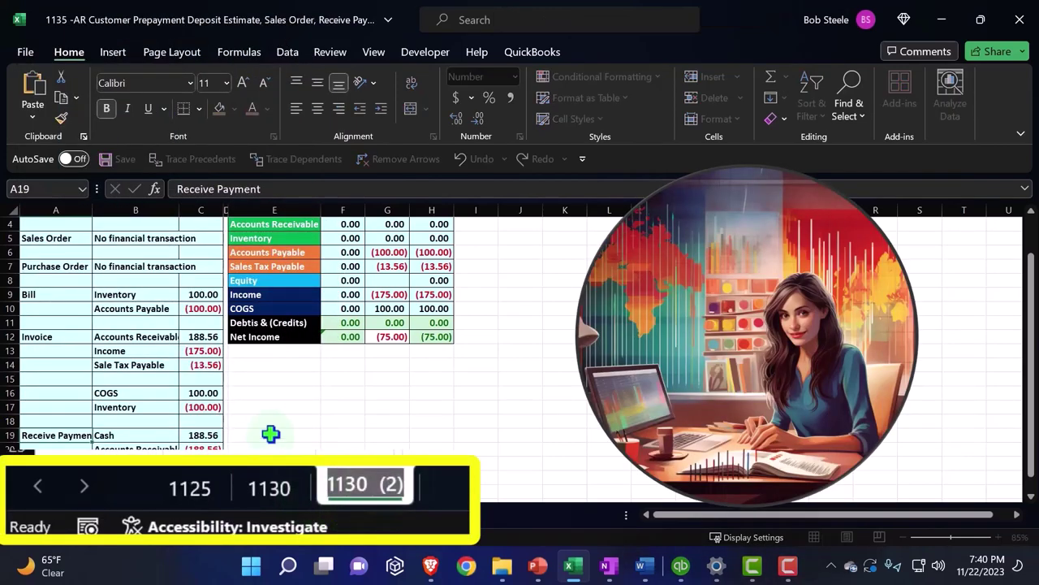
text(1135)
click(270, 434)
Clear the old journal entries in A3:C20 and the Entries values in column G
scroll(271, 435, up, 1)
drag(65, 252, 194, 494)
key(Delete)
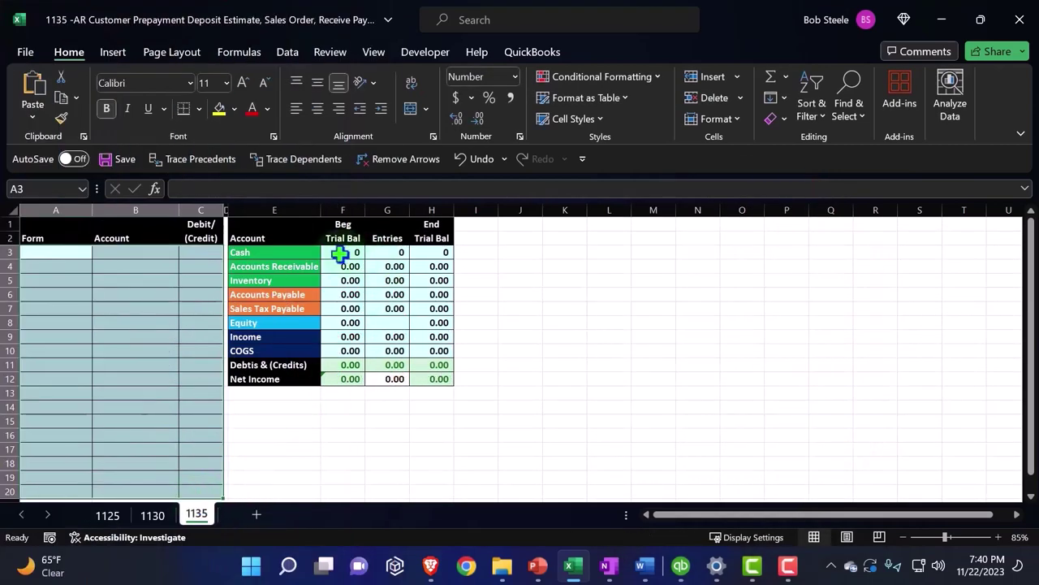
drag(385, 254, 386, 347)
drag(544, 443, 544, 443)
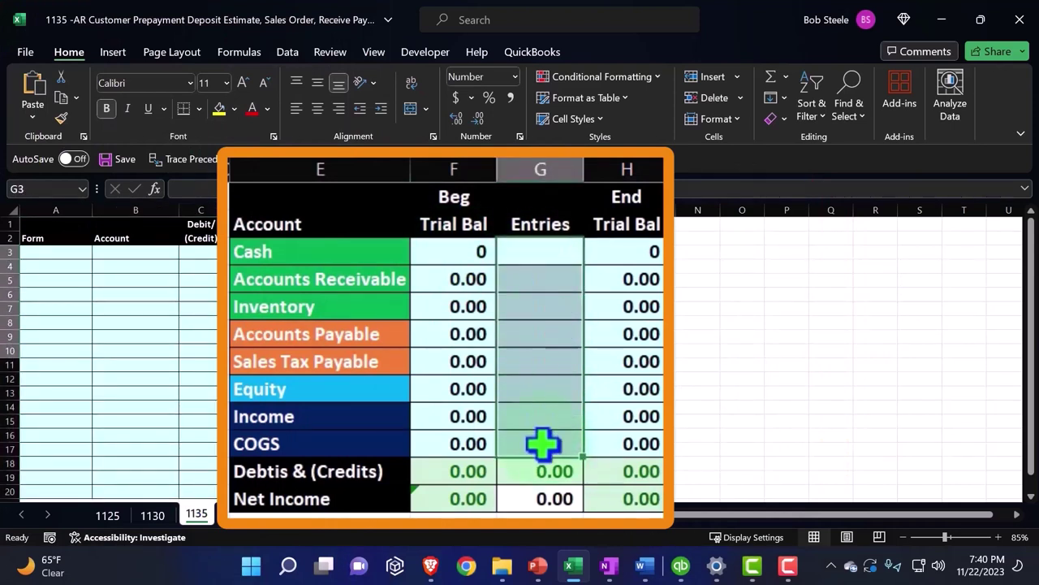
key(Delete)
Set the beginning and ending trial balance cells in columns F and H to No Fill
drag(471, 249, 471, 443)
drag(630, 253, 634, 436)
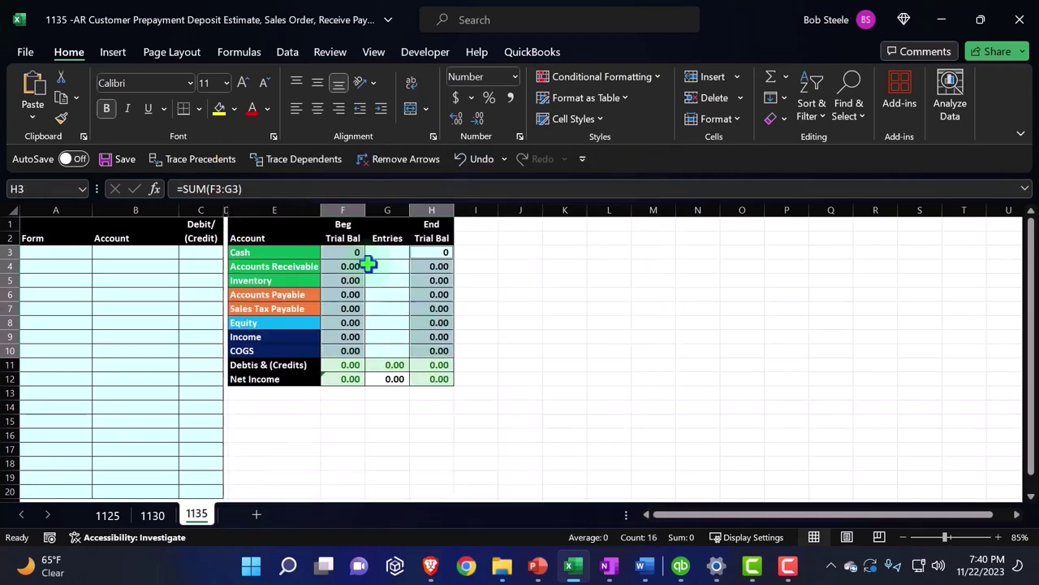
click(235, 109)
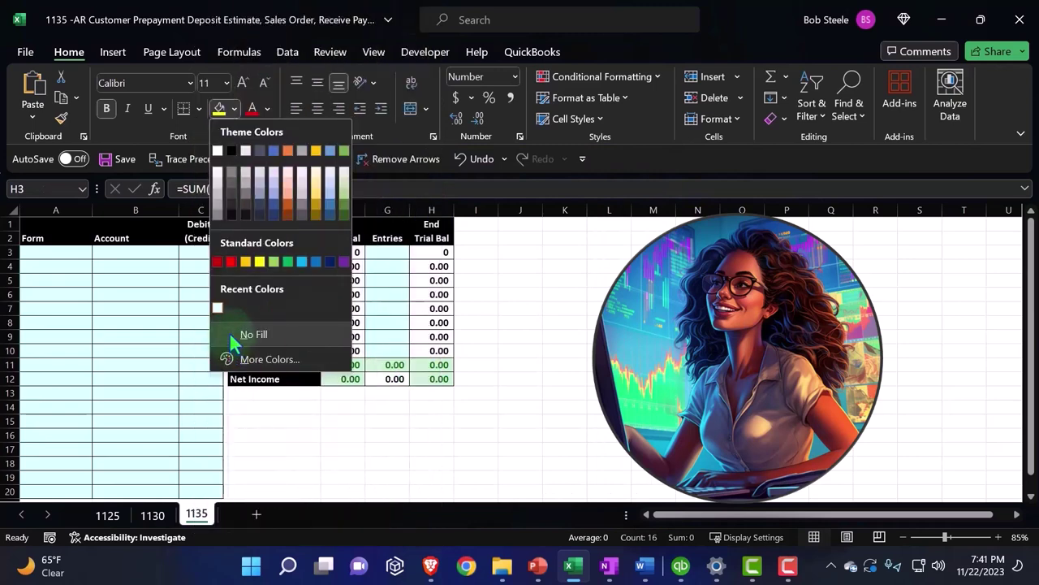
click(235, 332)
click(430, 435)
Compare the F and H balance formatting on sheets 1130 and 1125, then return to 1135
click(156, 516)
drag(350, 225, 353, 309)
drag(431, 225, 431, 309)
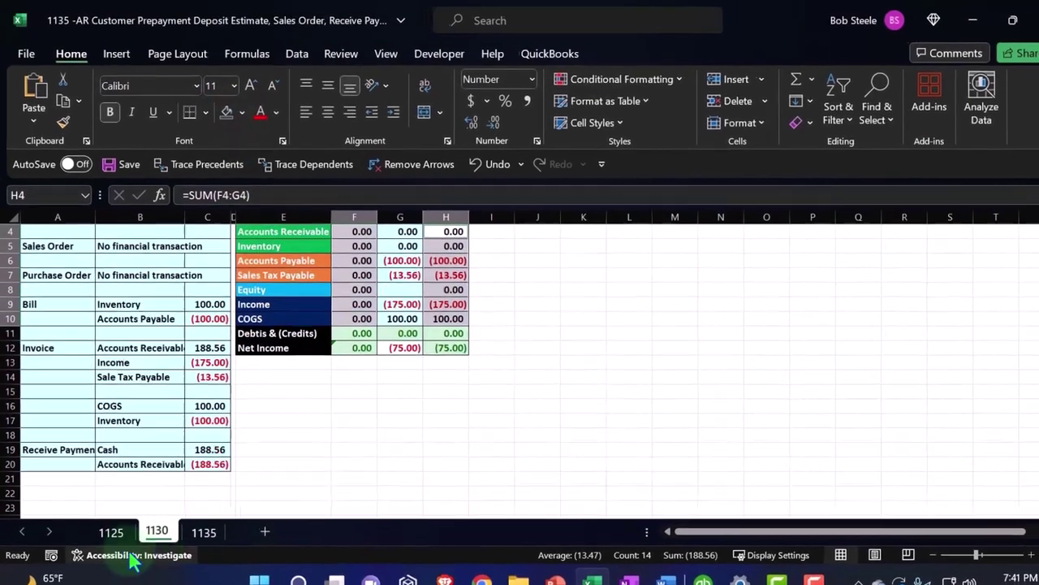
click(107, 515)
drag(511, 281, 504, 388)
drag(548, 415, 548, 435)
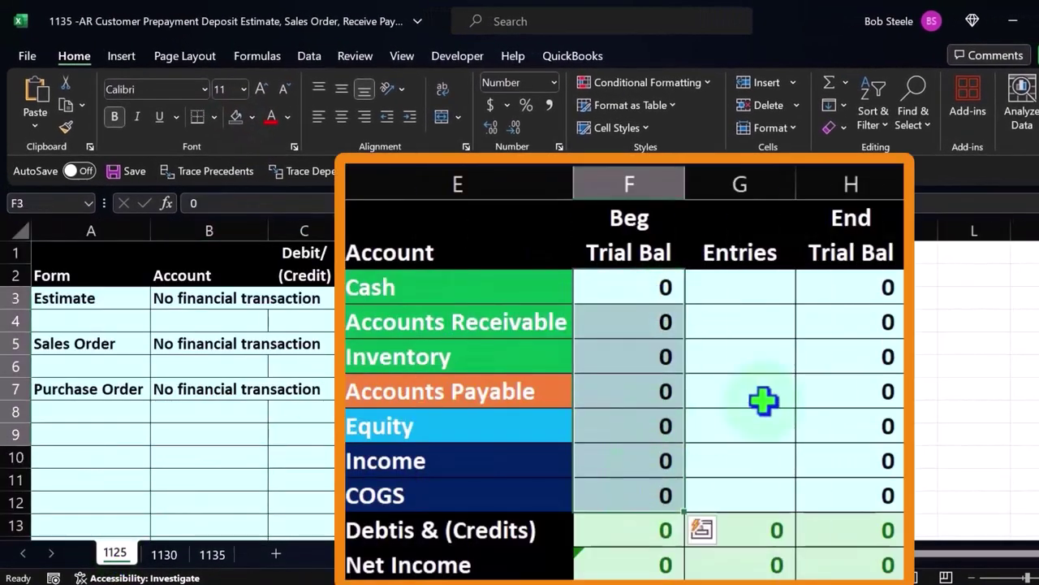
drag(682, 298, 685, 431)
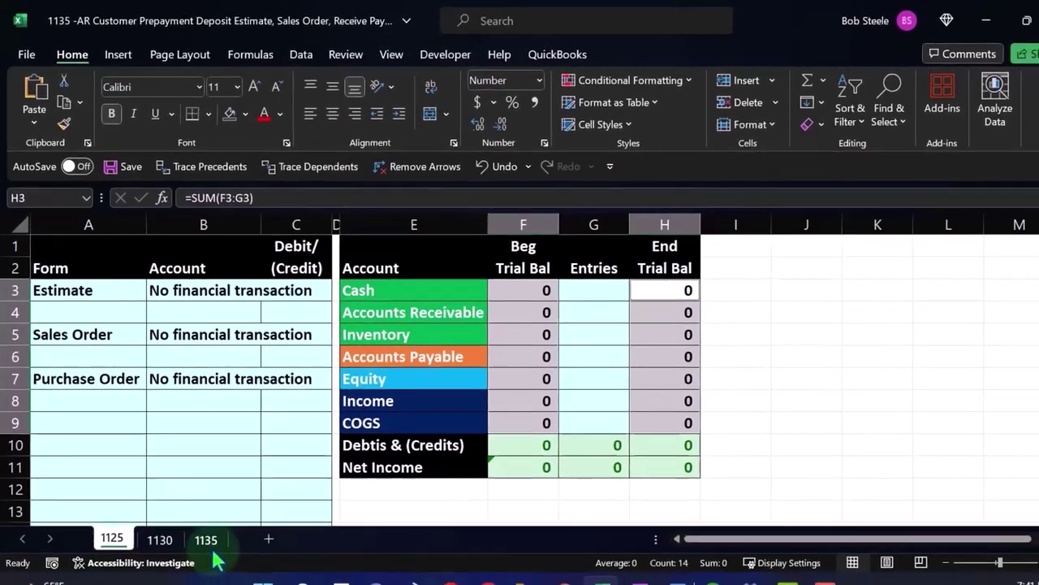
click(212, 554)
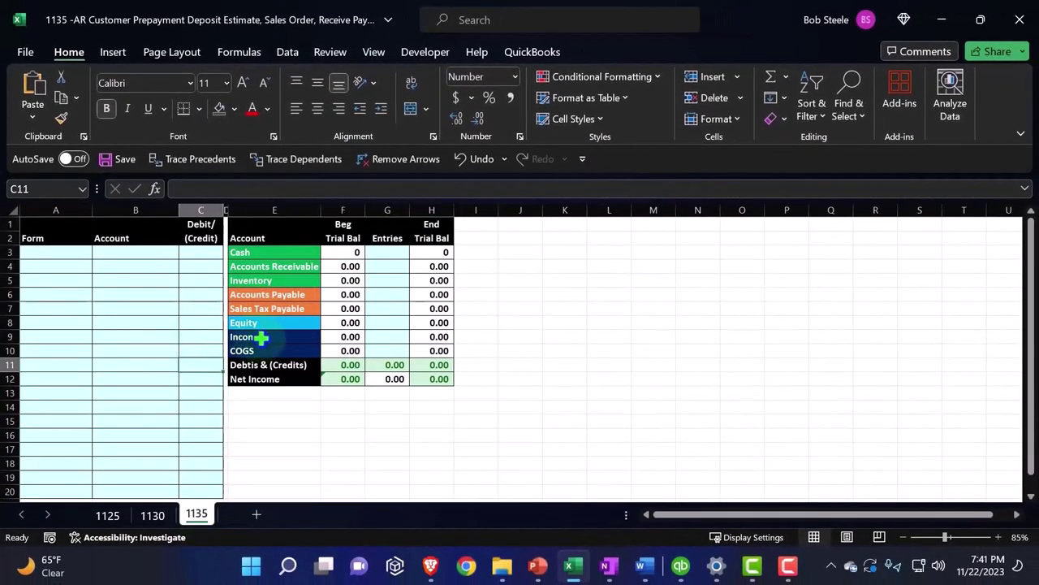
scroll(262, 336, up, 3)
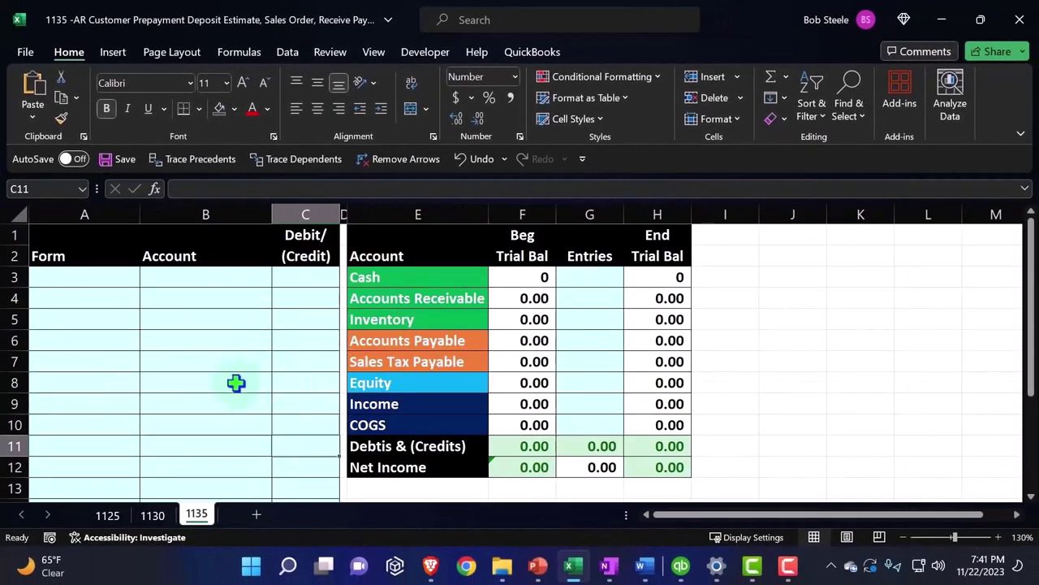
Start a new estimate for customer 2 -AR Prepayment Customer, quick-adding the customer
click(681, 566)
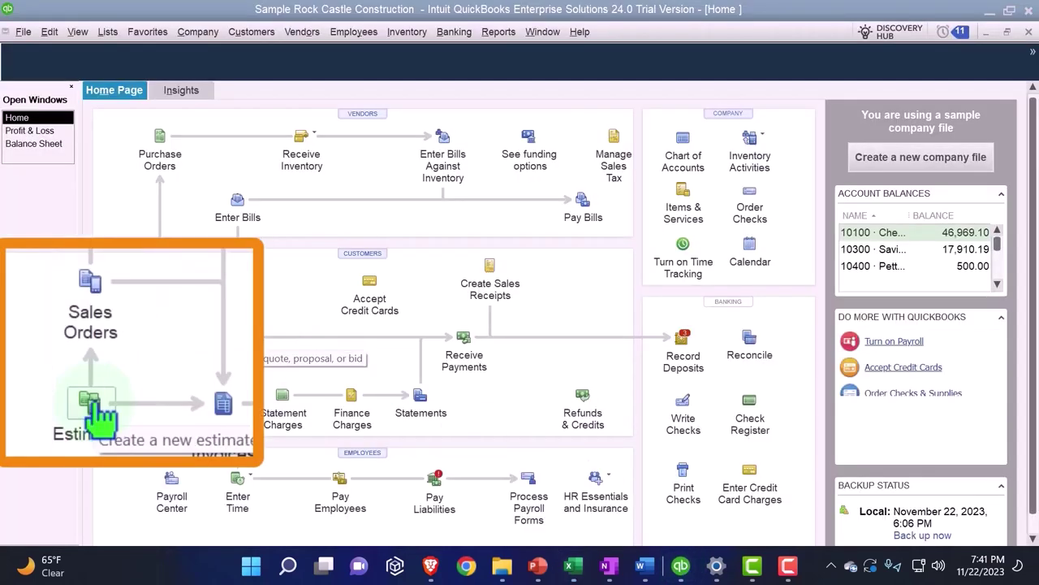
click(163, 347)
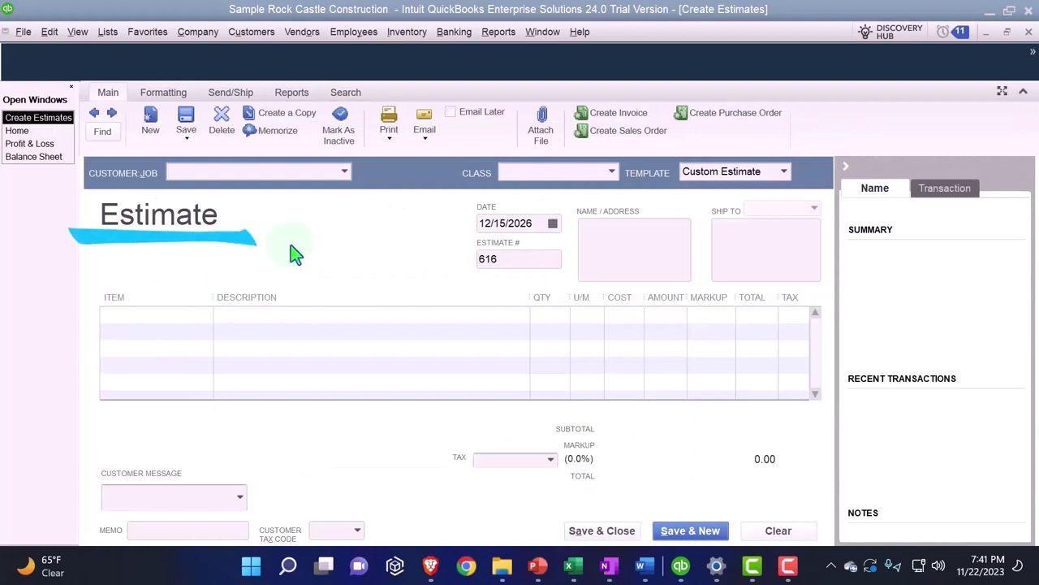
text(2 -AR Prepayment Customer)
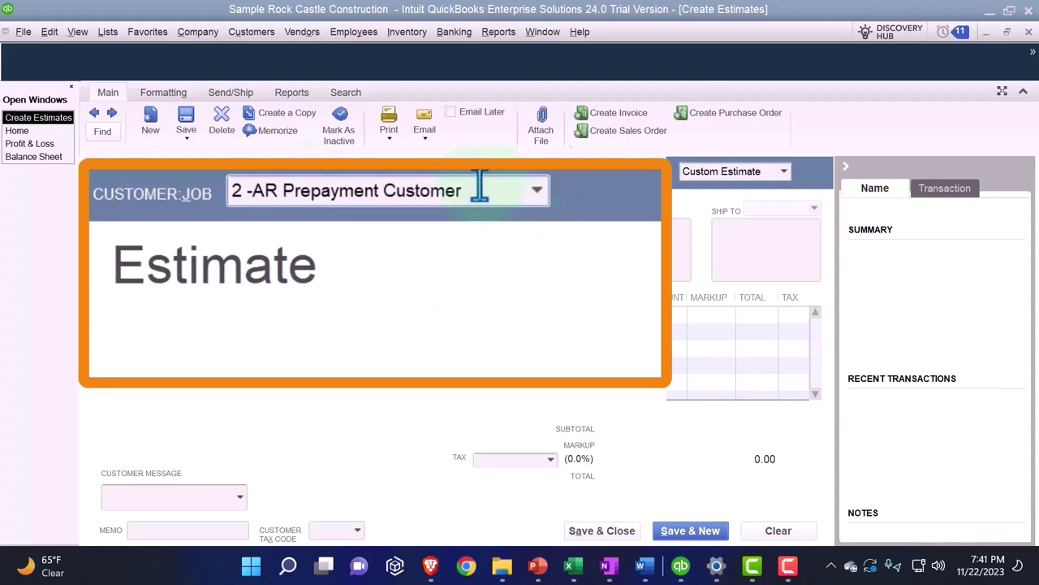
drag(380, 190, 231, 193)
key(ctrl+c)
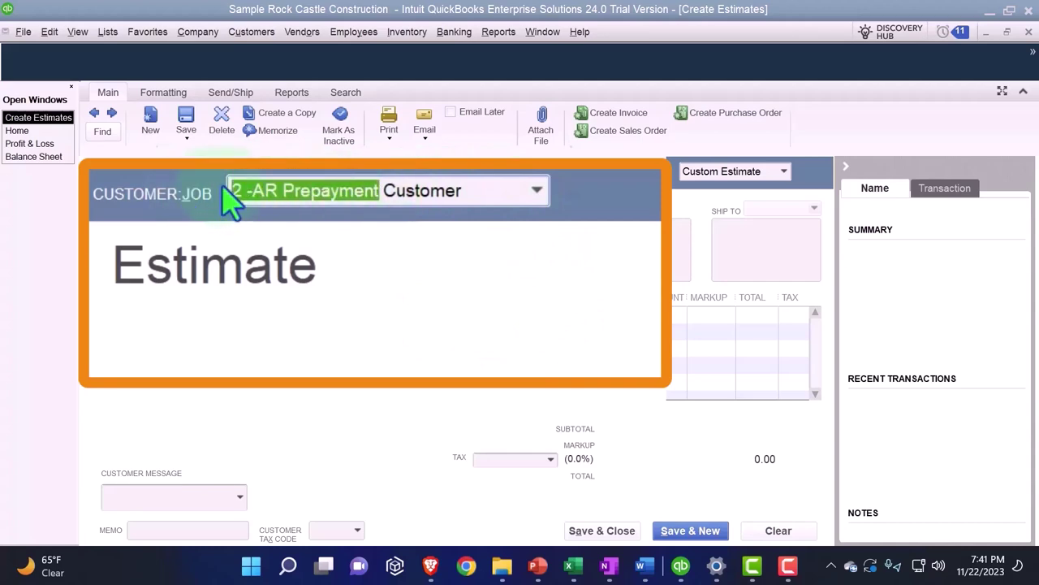
click(270, 223)
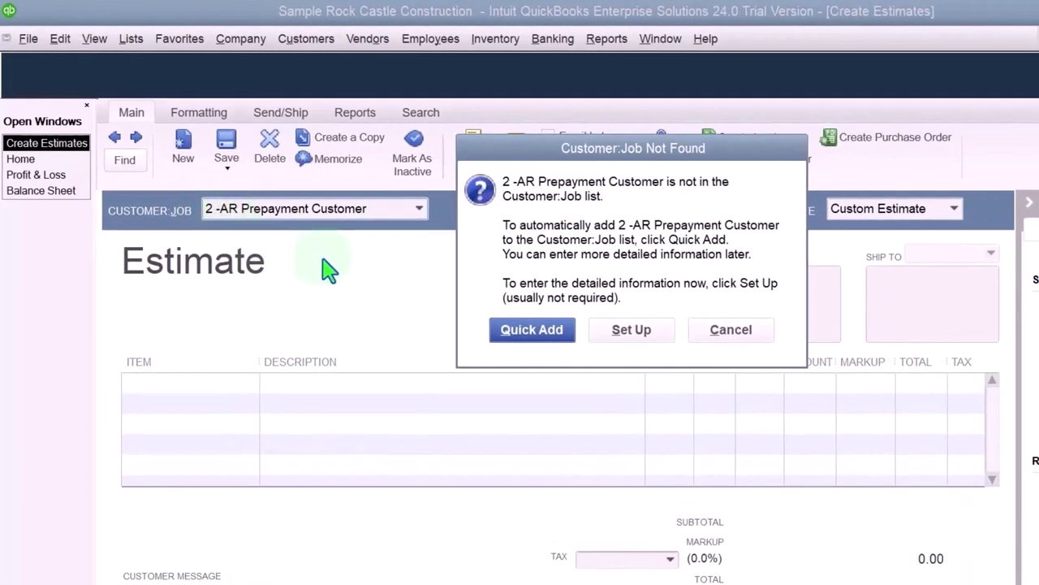
click(530, 331)
key(Tab)
Date the estimate 02/01/2027 and enter new item 2 -AR PrepaymentItem, agreeing to set it up
key(Tab)
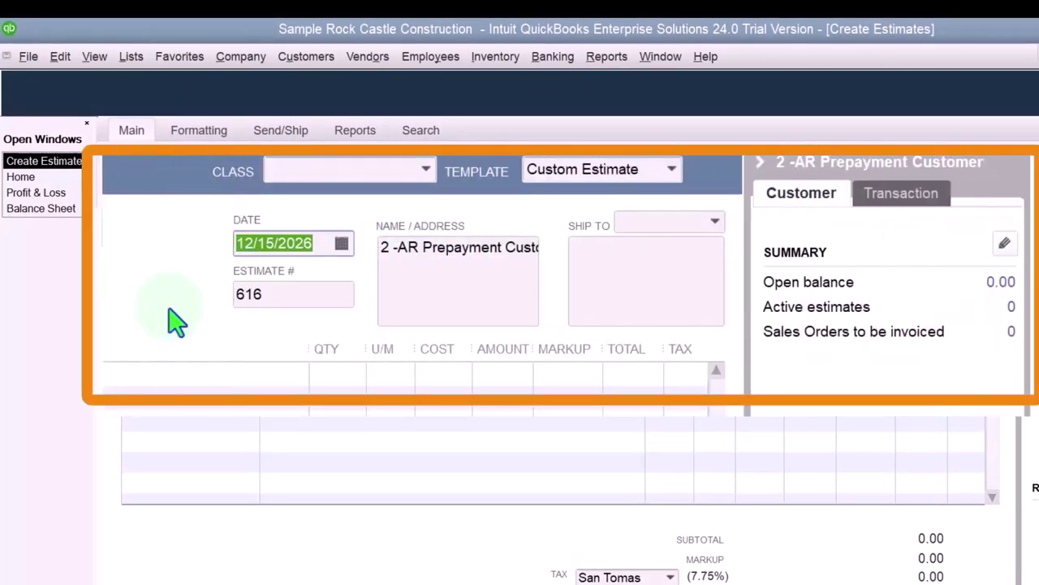
text(0)
text(2/01/2027)
key(Tab)
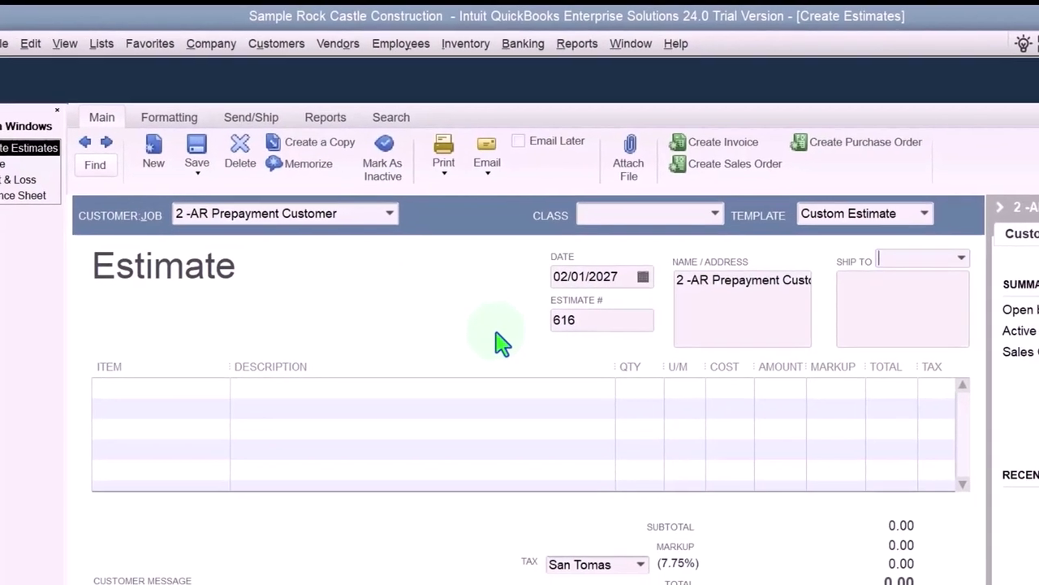
key(Tab)
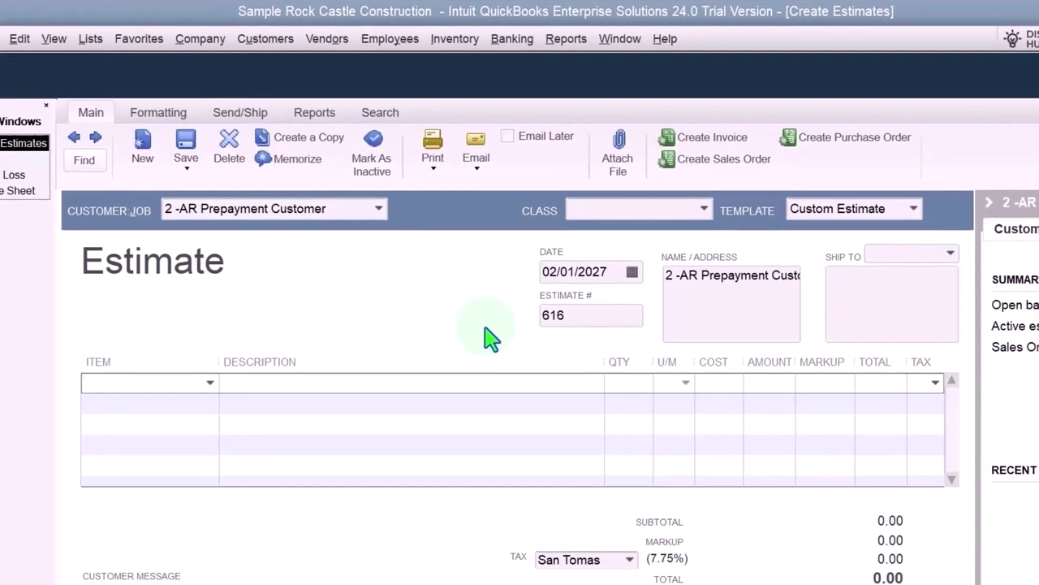
text(2 -AR Prepayment)
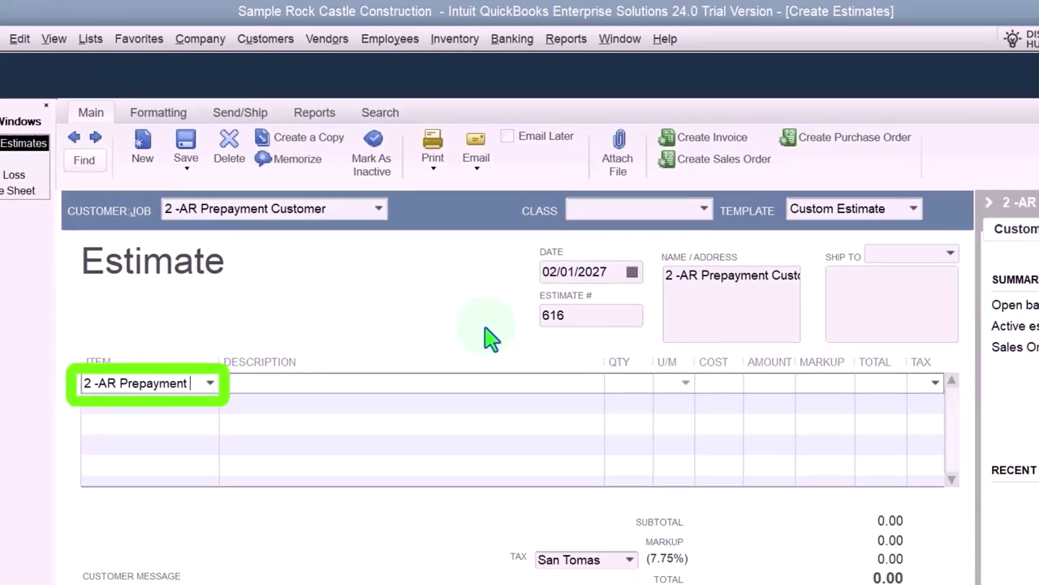
text(Item)
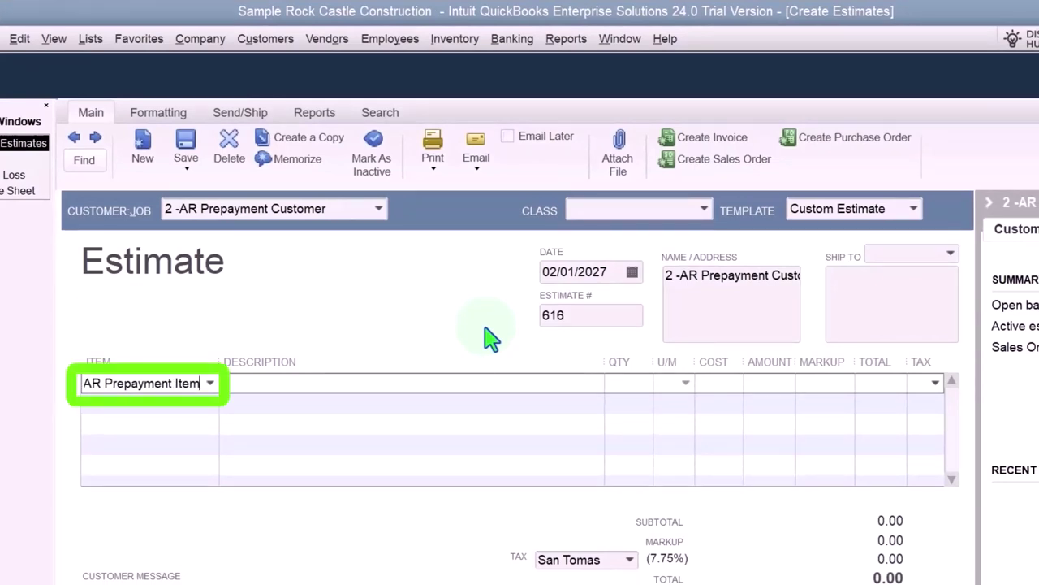
key(Tab)
click(559, 271)
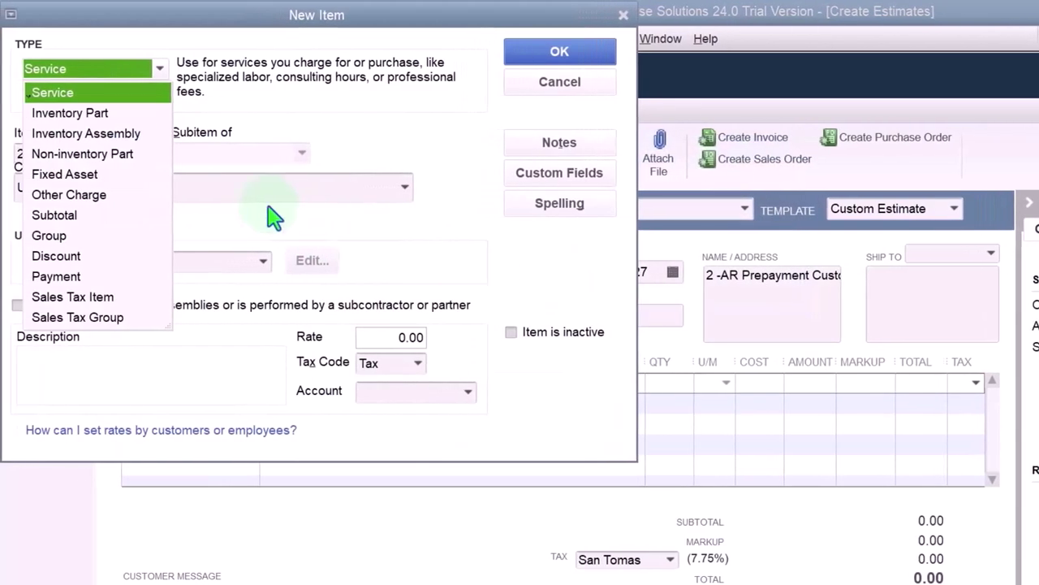
click(99, 122)
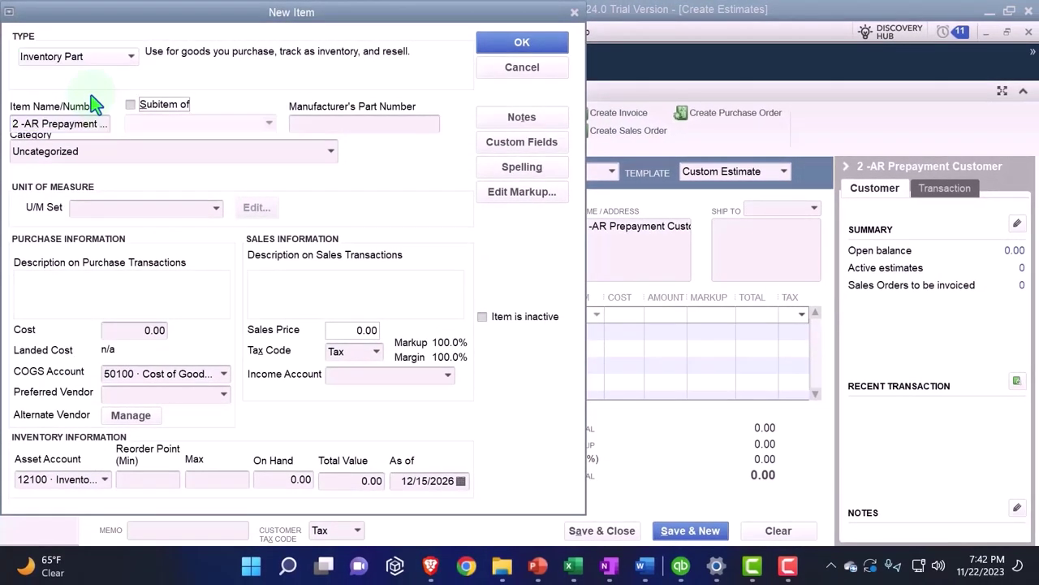
key(Tab)
key(Tab)
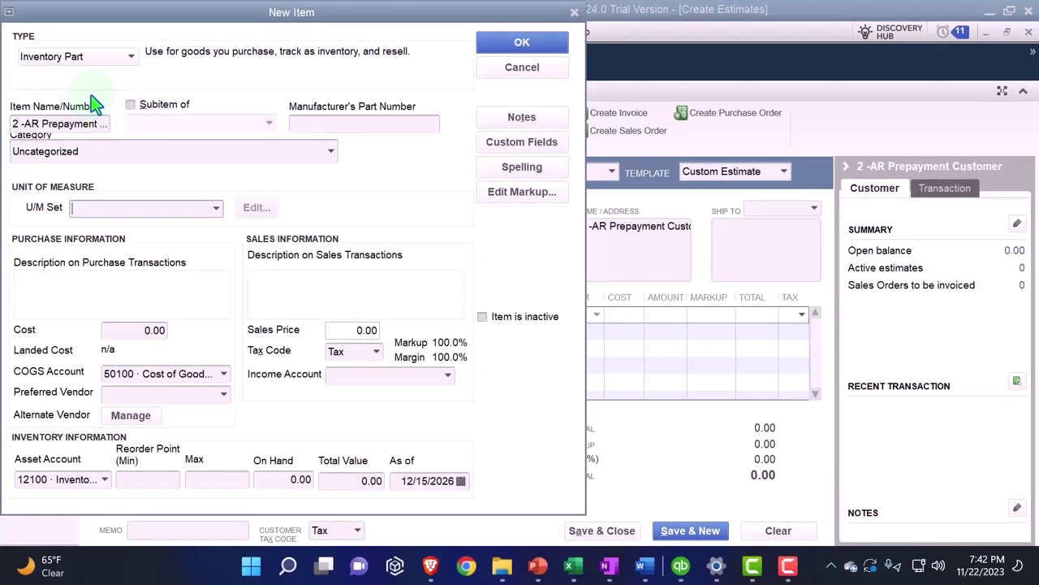
key(Tab)
key(Tab)
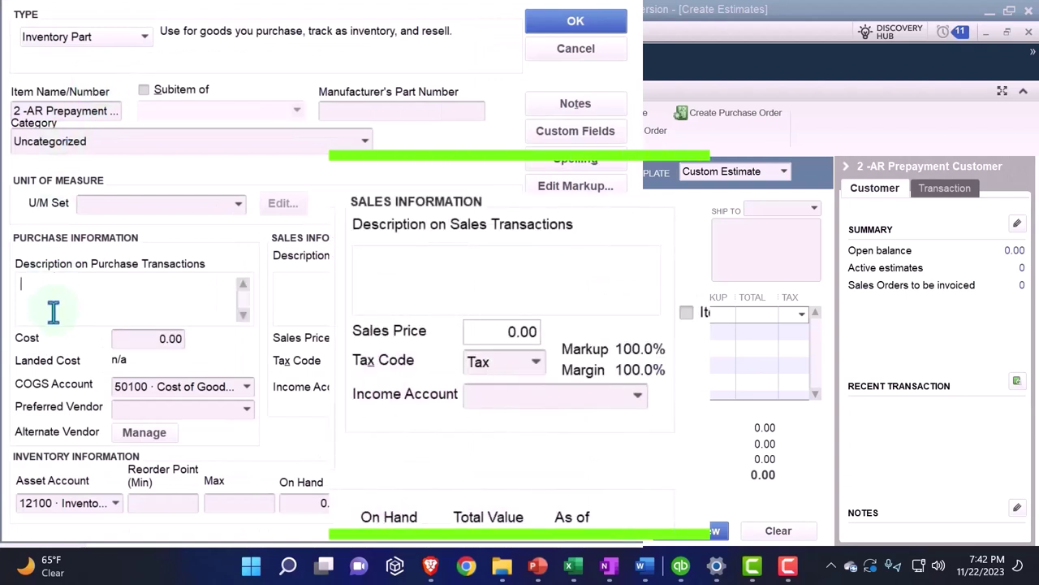
click(52, 296)
key(ctrl+v)
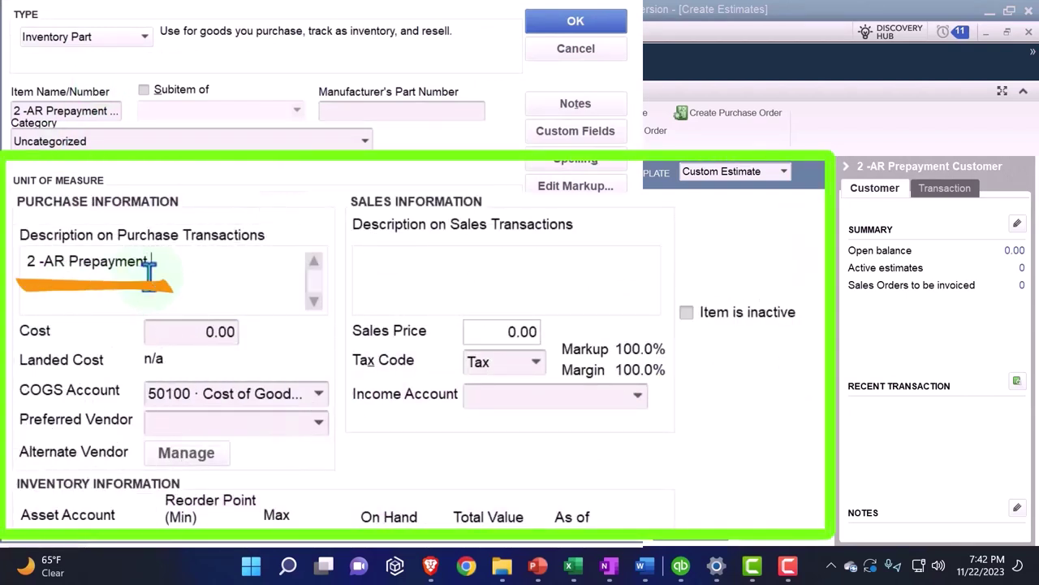
key(Tab)
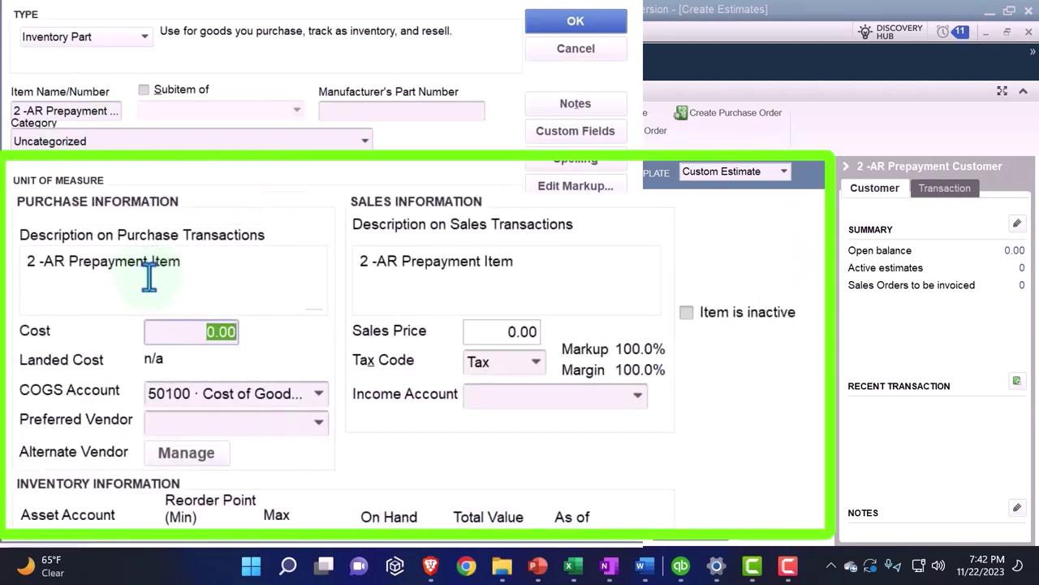
text(100)
key(Tab)
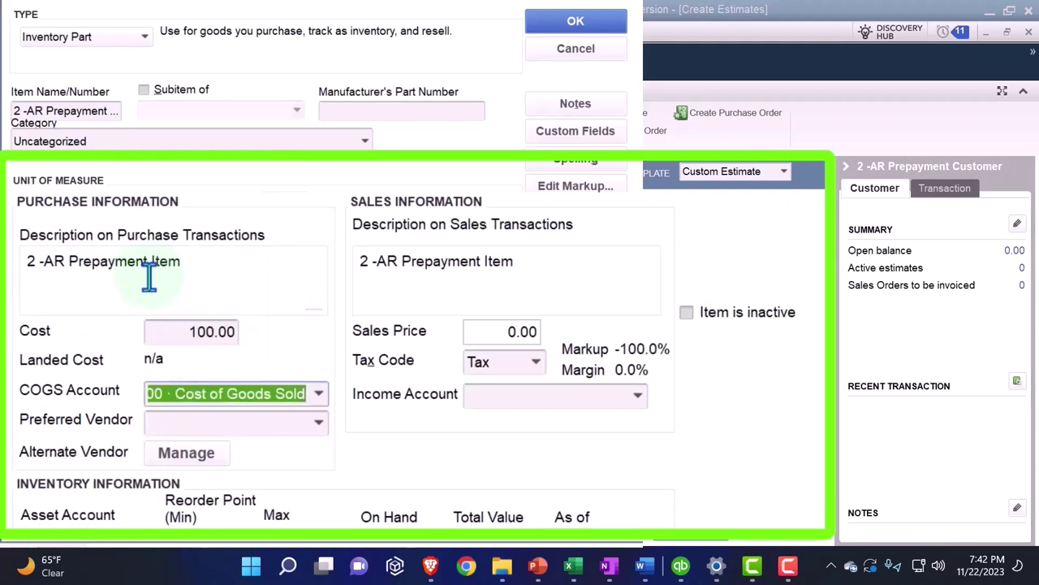
key(Tab)
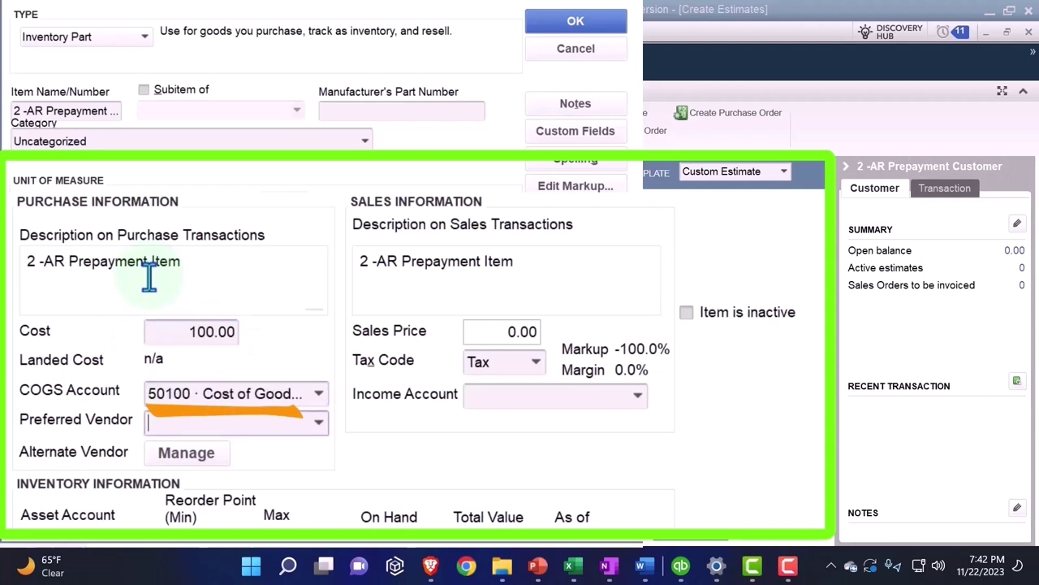
key(Tab)
key(Tab)
key(Tab)
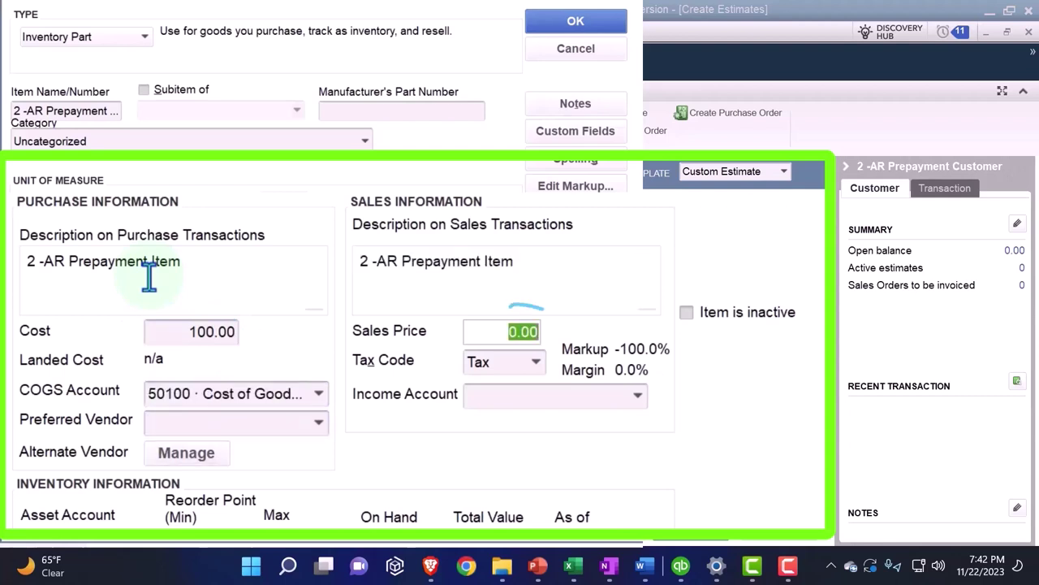
text(175)
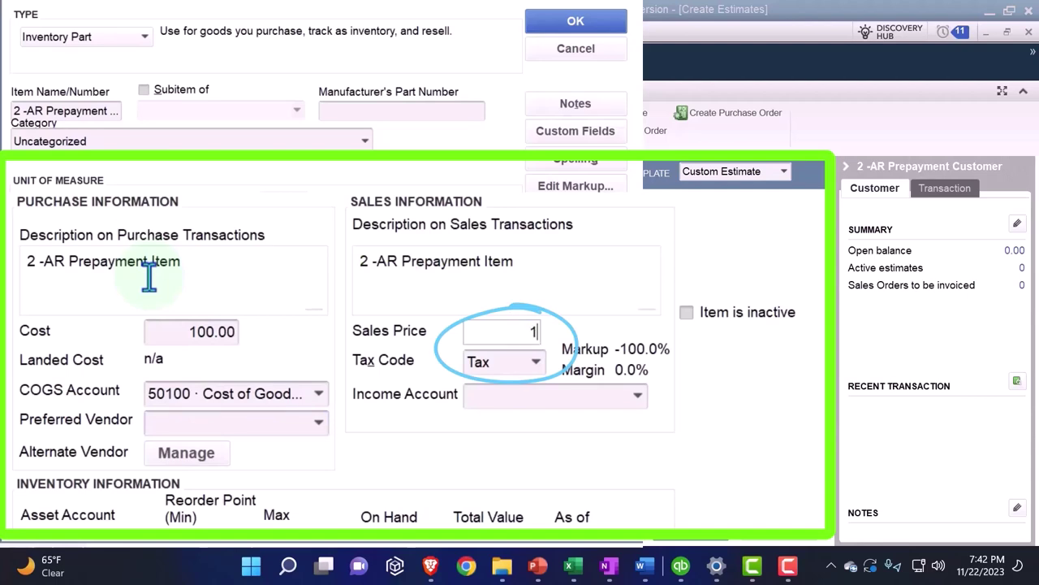
click(573, 566)
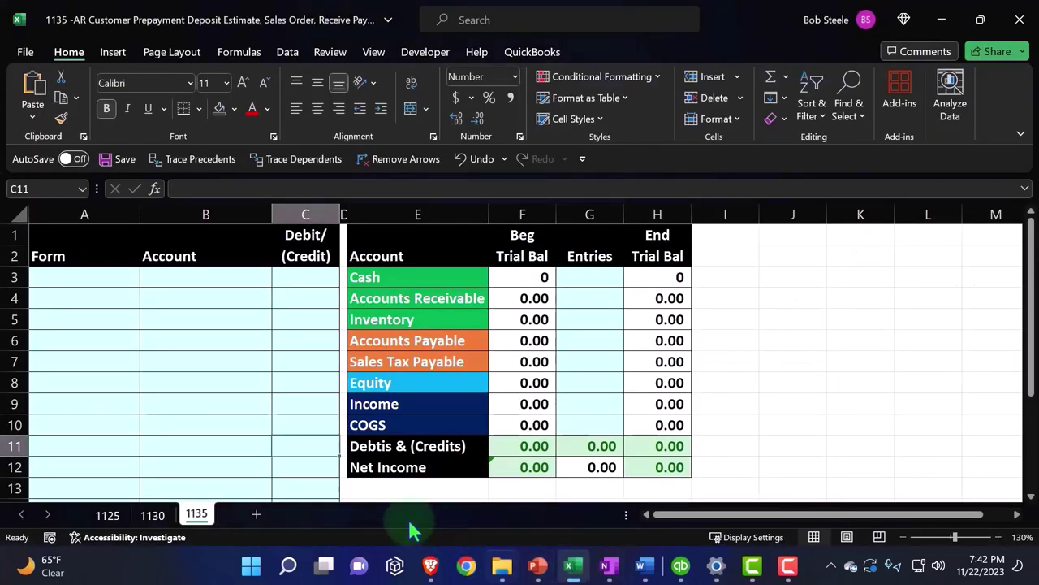
click(151, 516)
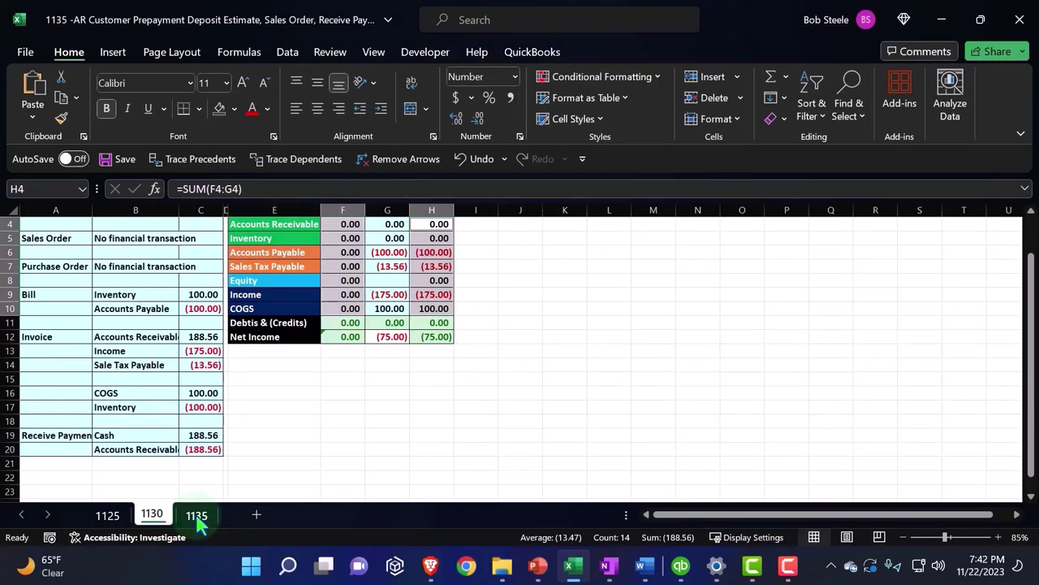
click(198, 516)
click(941, 19)
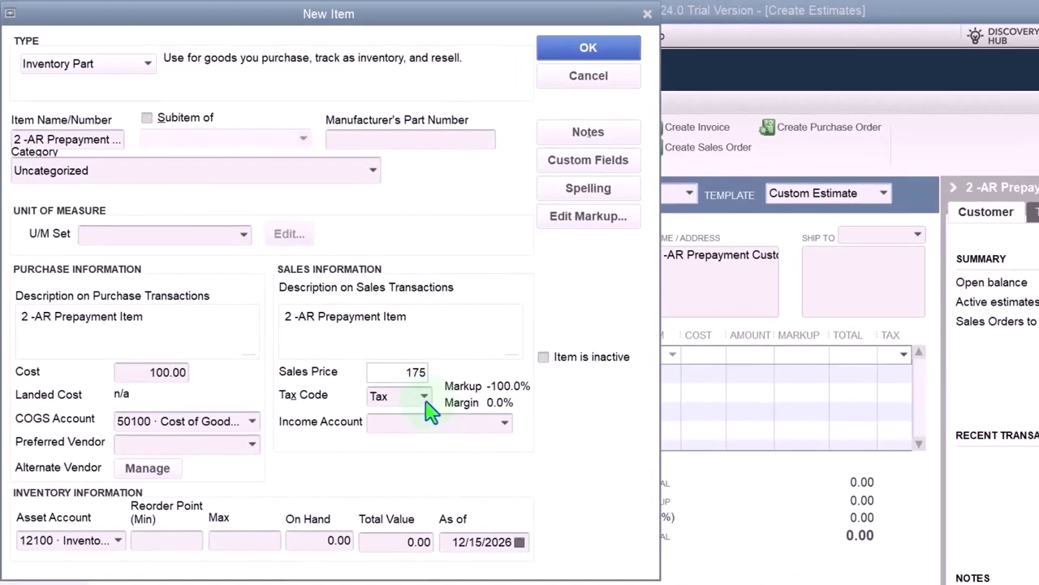
Mark the item taxable and set up its new income account Income 2 -AR Prepayment
click(425, 398)
click(426, 399)
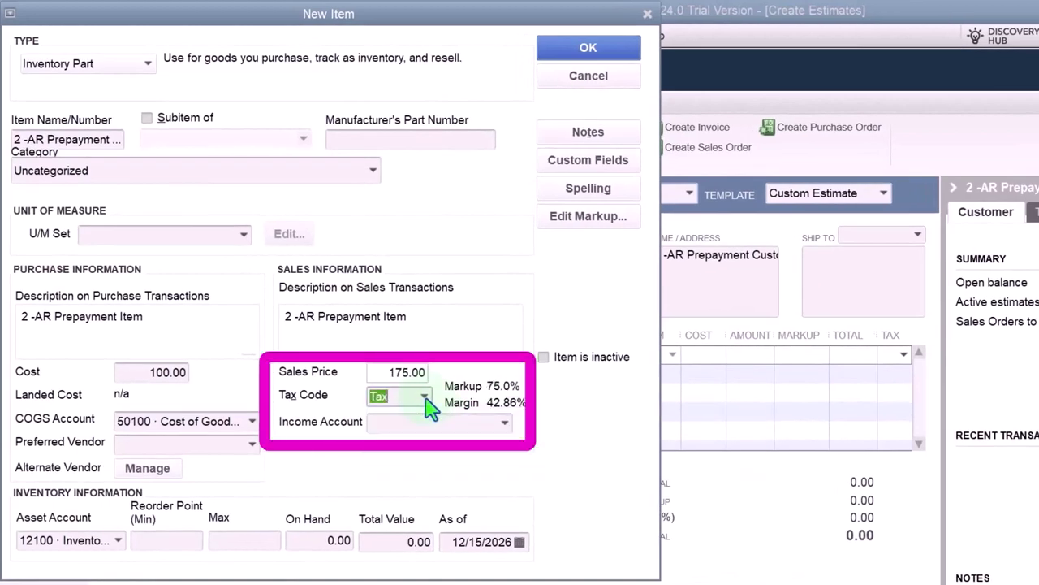
click(427, 422)
text(2 -AR Prepayment)
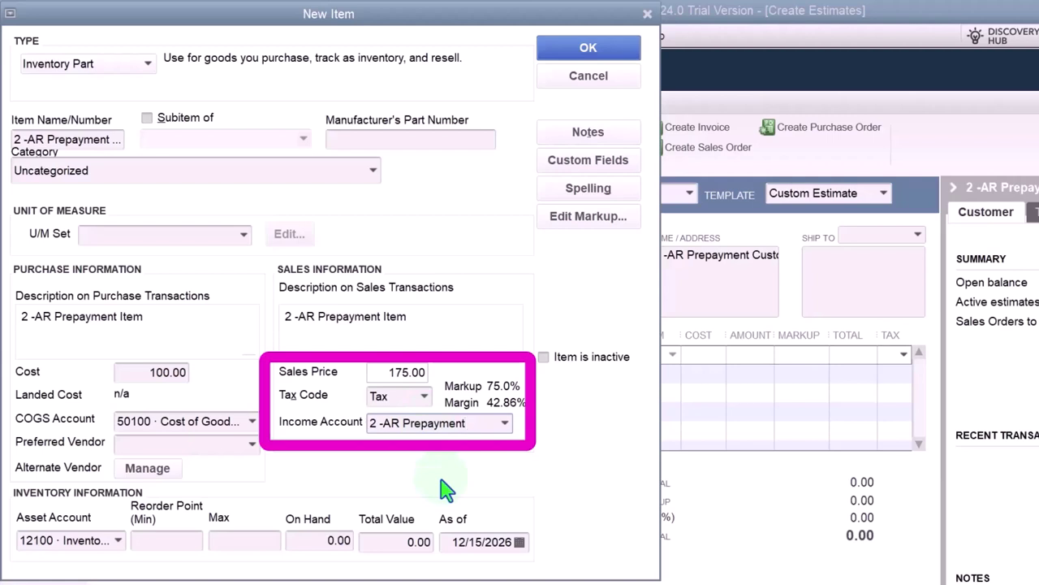
key(Home)
text(Income)
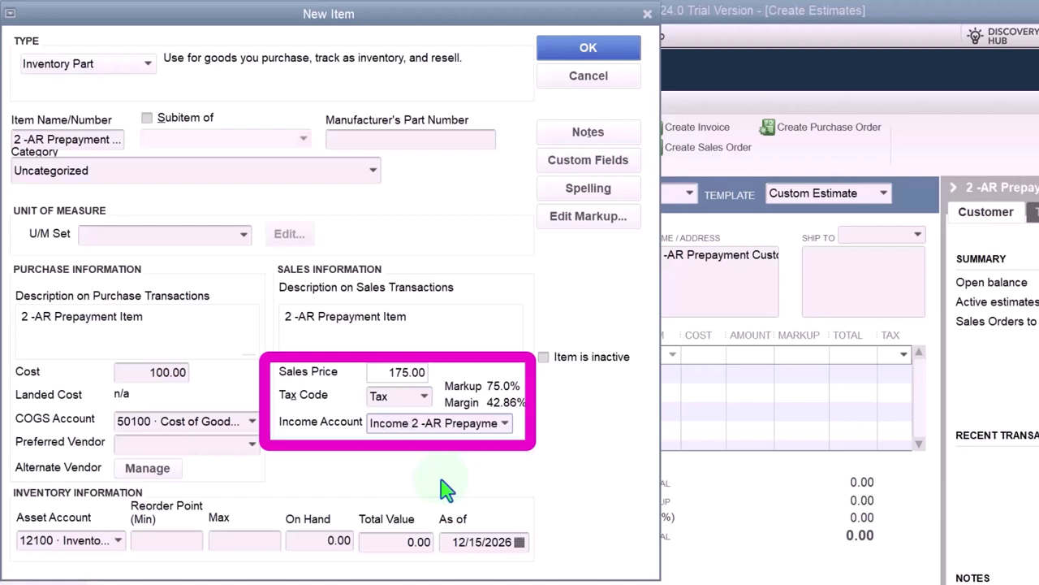
key(Tab)
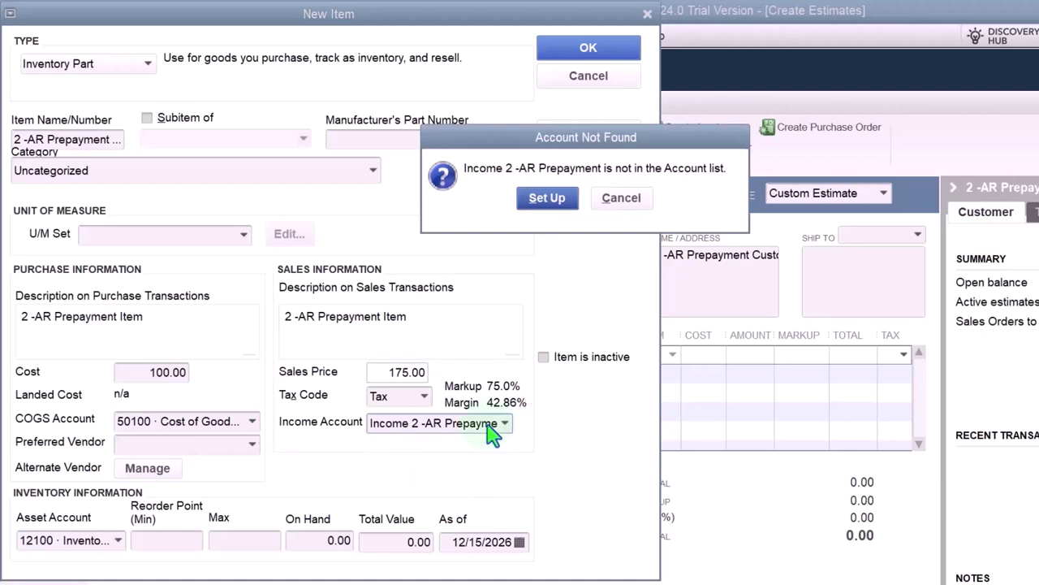
click(553, 208)
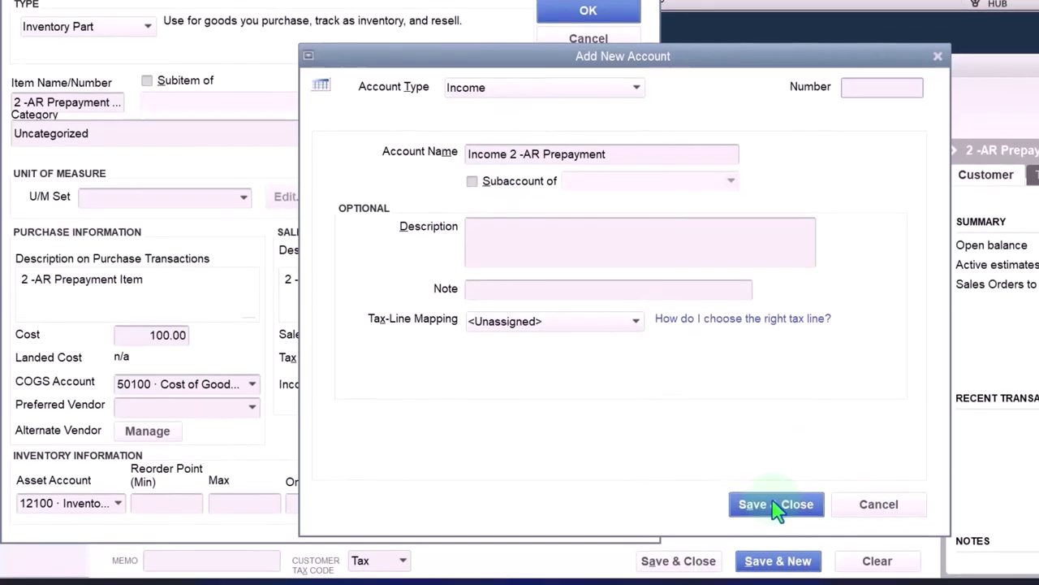
click(776, 504)
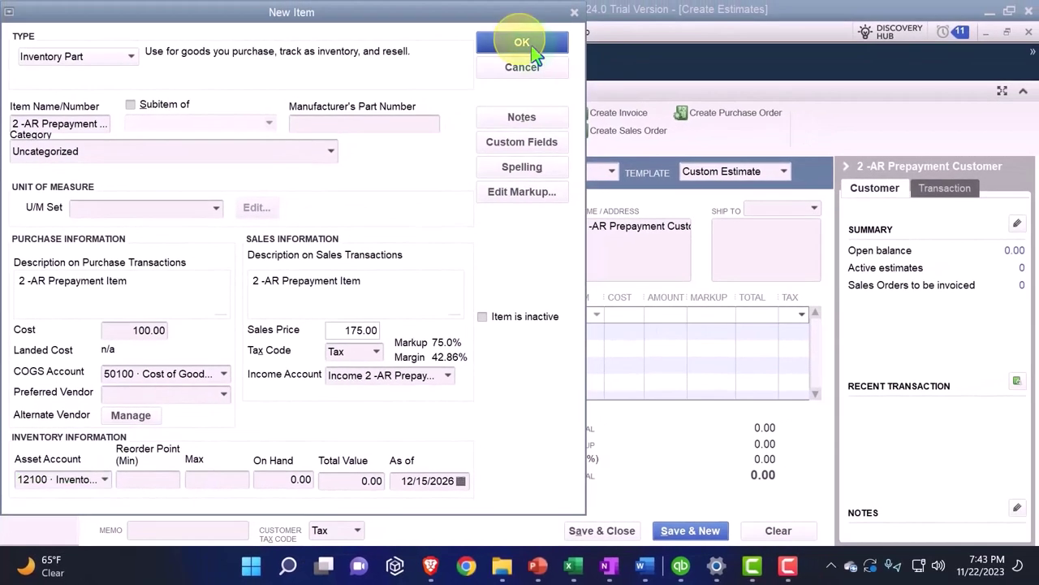
Save the new item, then save and close estimate 616 totaling 188.56
click(522, 44)
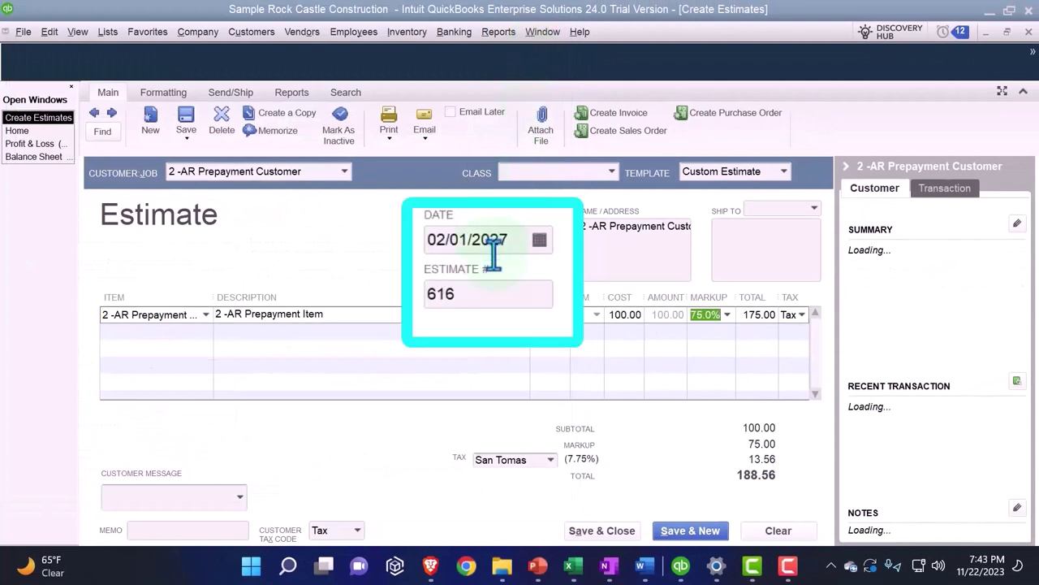
key(Tab)
click(845, 168)
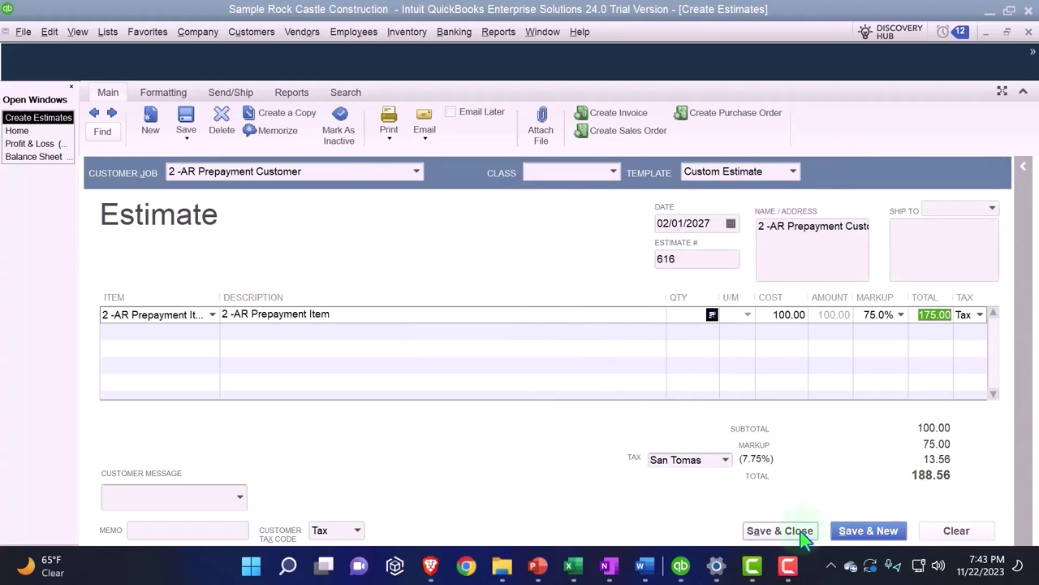
click(780, 530)
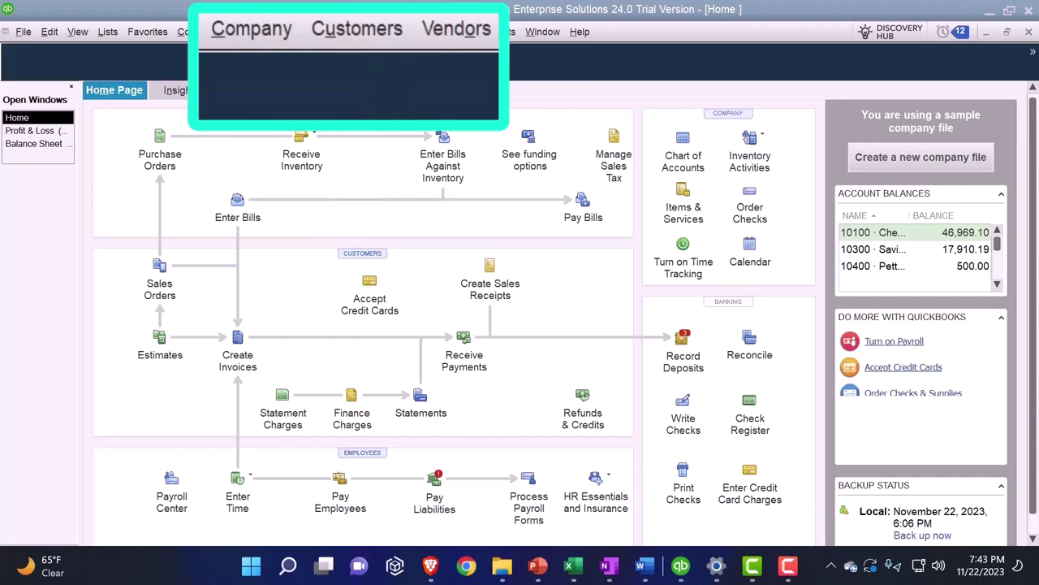
View estimate 616 on the prepayment customer in the Customer Center, then switch to Excel
click(250, 32)
click(252, 49)
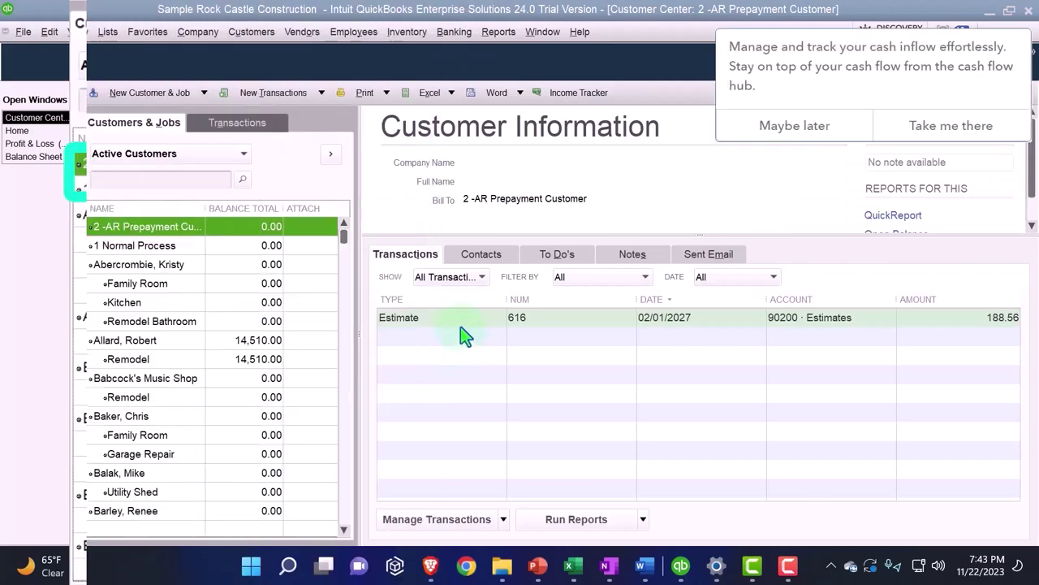
click(766, 130)
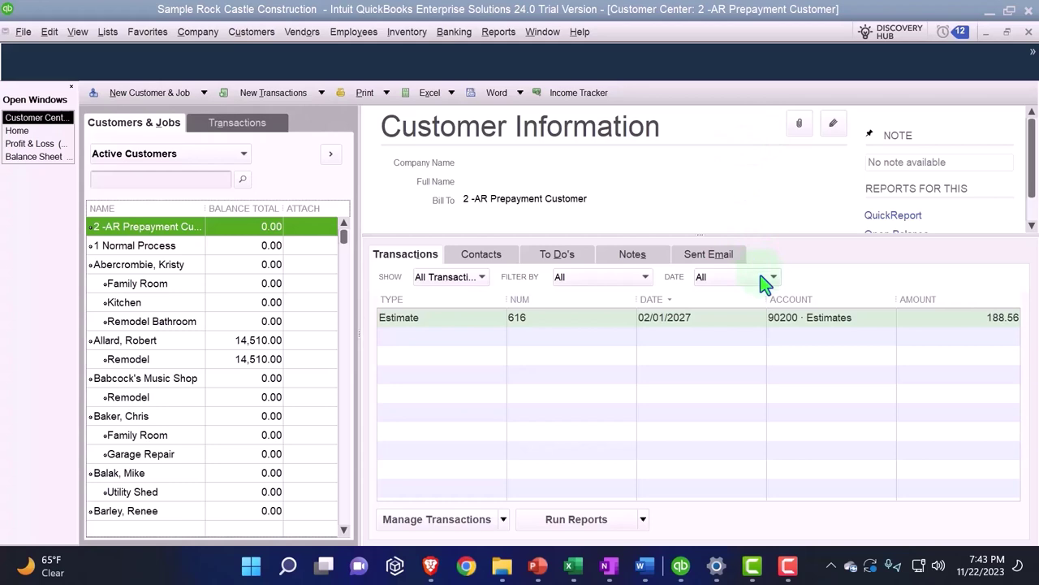
click(573, 566)
Copy the Estimate / No financial transaction entry from row 3 of sheet 1130 into sheet 1135
click(152, 515)
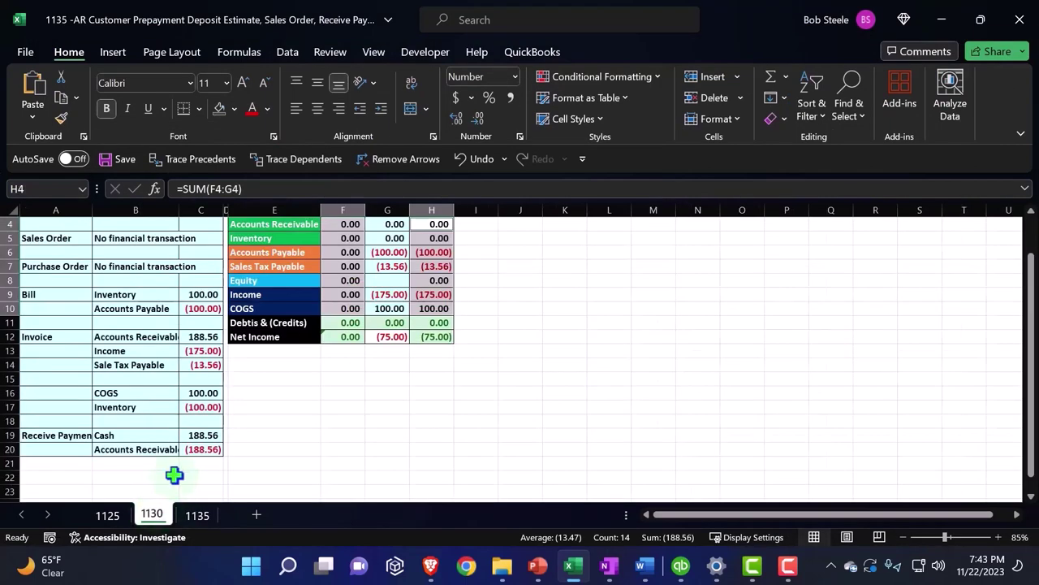
drag(67, 251, 100, 251)
key(ctrl+c)
click(207, 517)
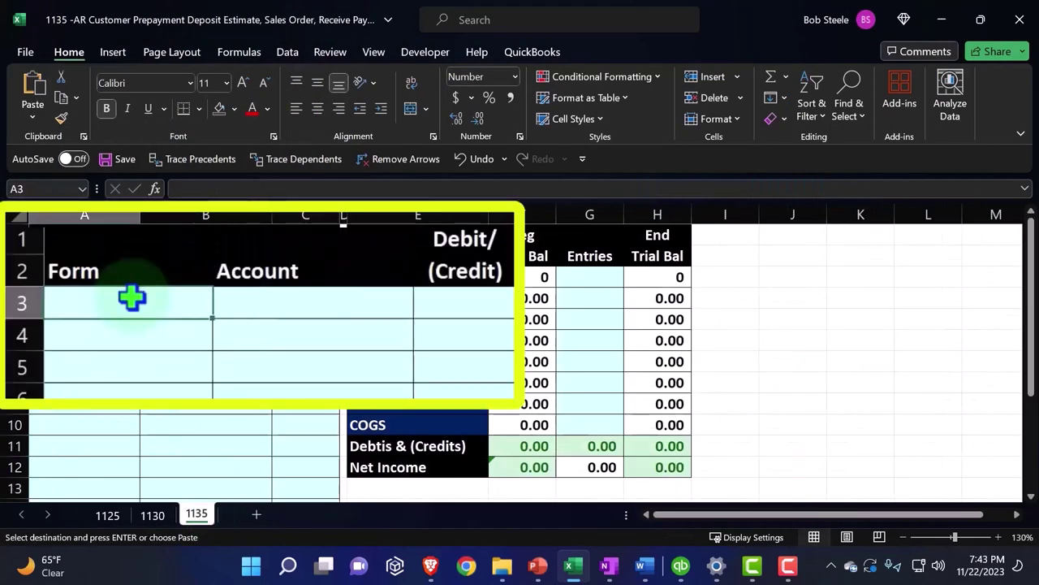
key(ctrl+v)
click(123, 318)
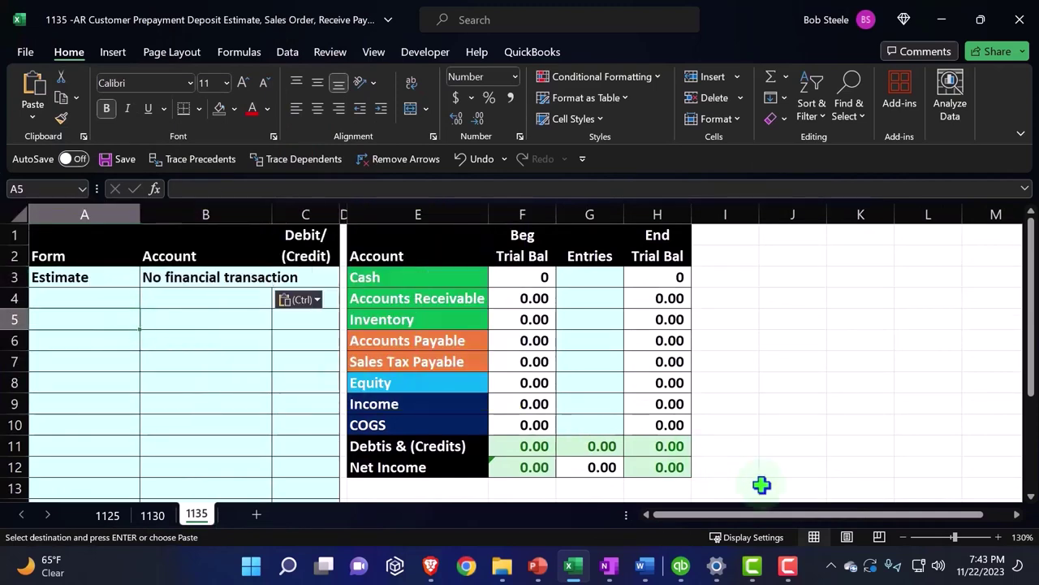
Return to the QuickBooks Home page and start a new sales order, number 7005
click(680, 566)
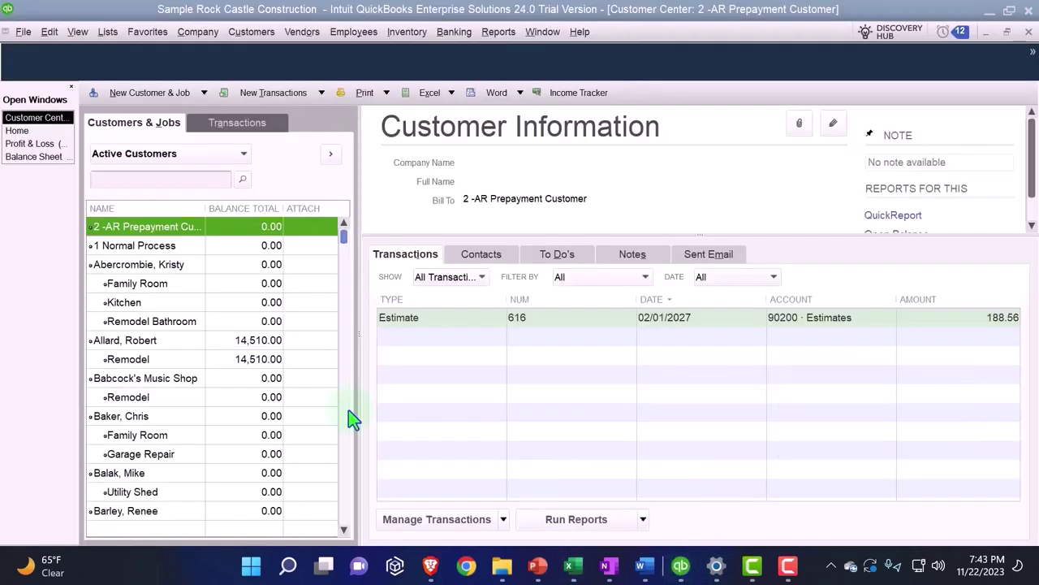
click(23, 130)
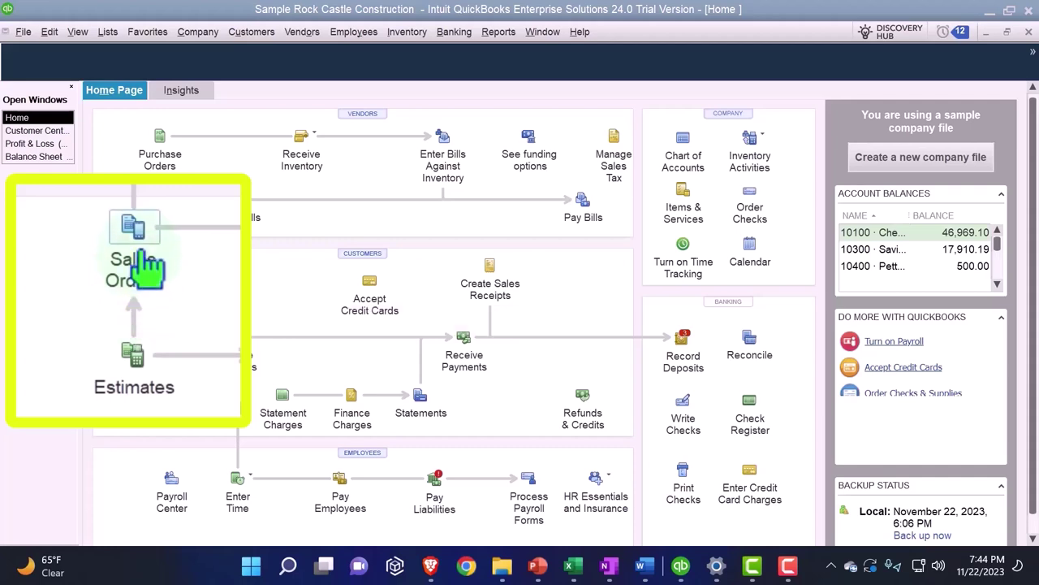
click(165, 285)
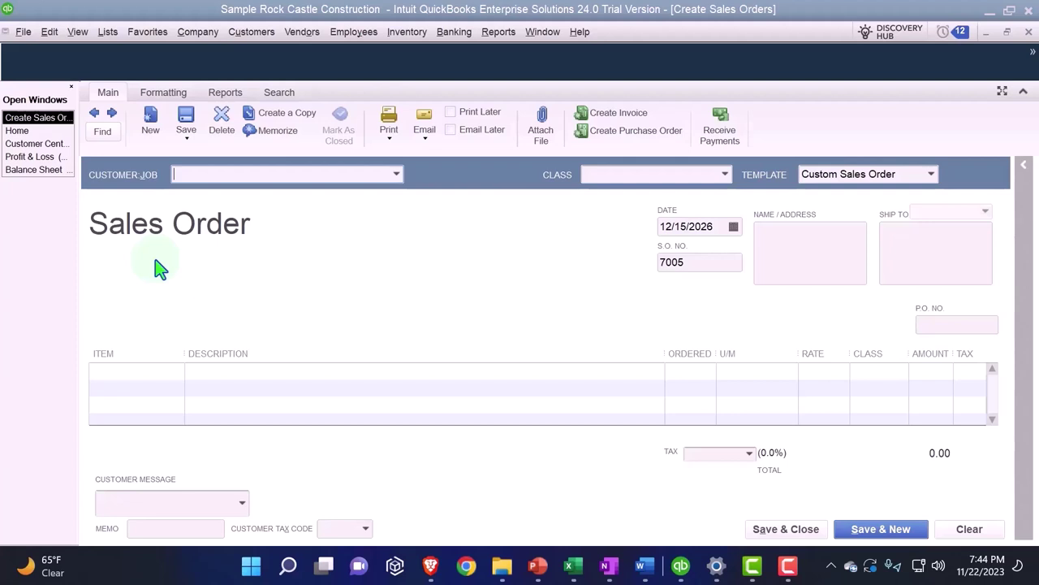
Set sales order 7005 to customer 2 -AR Prepayment Customer, dated 02/01/2027, leaving P.O. number blank
text(2 -AR Prepayment Customer)
key(Tab)
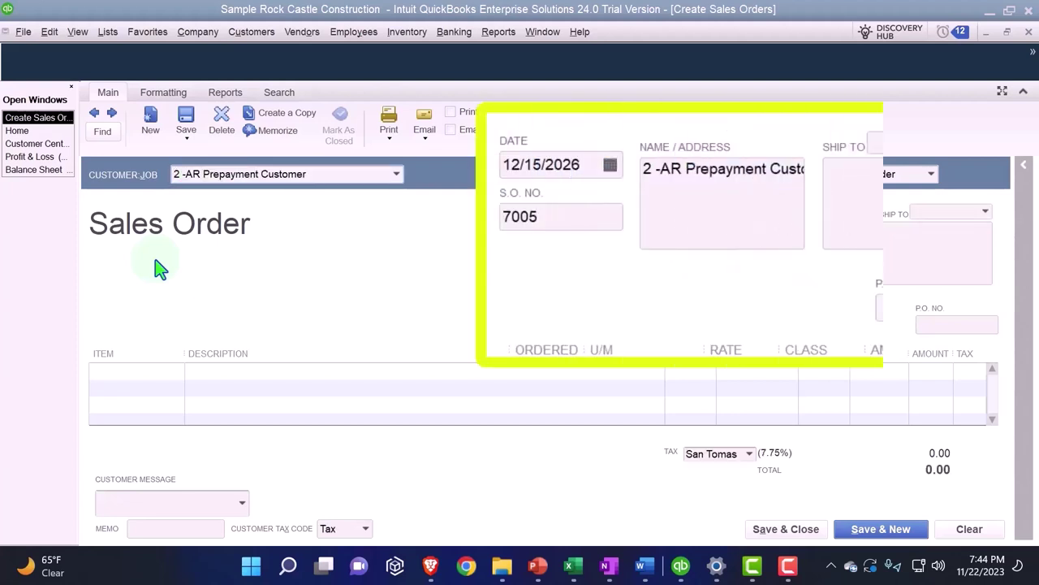
key(Tab)
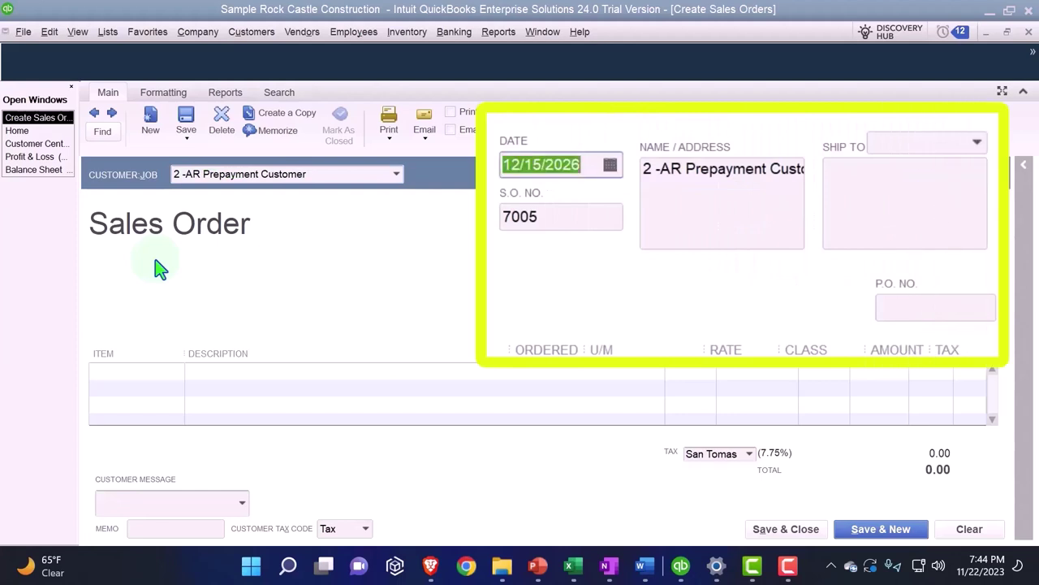
text(0)
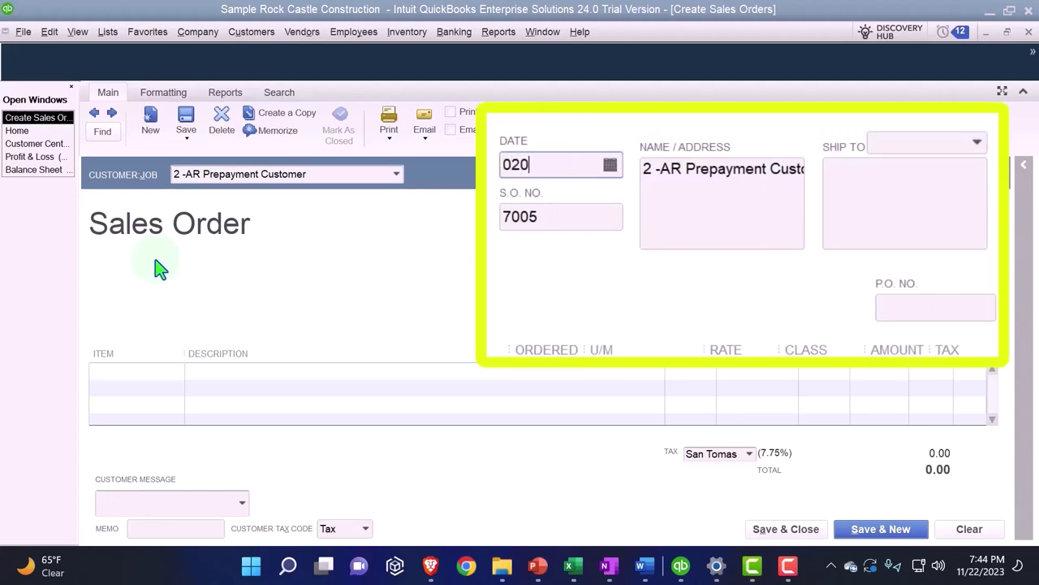
text(2/01/2027)
key(Tab)
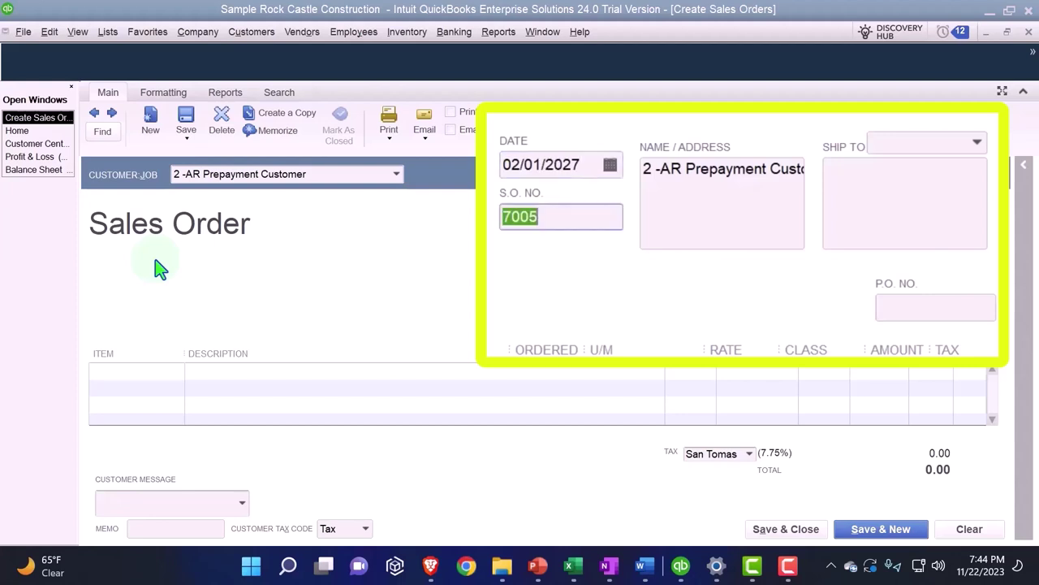
key(Tab)
key(Tab)
key(Tab)
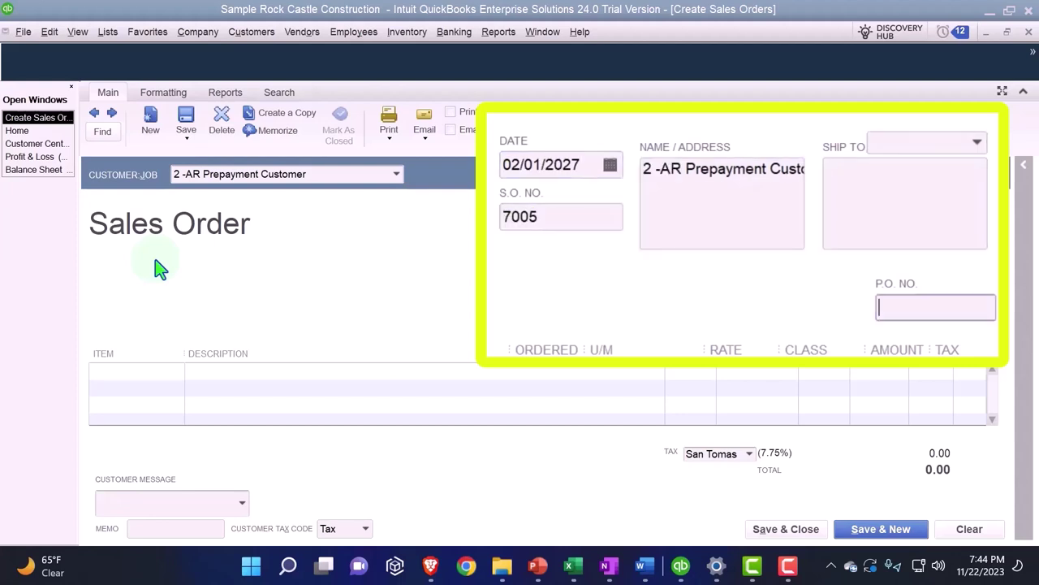
click(910, 315)
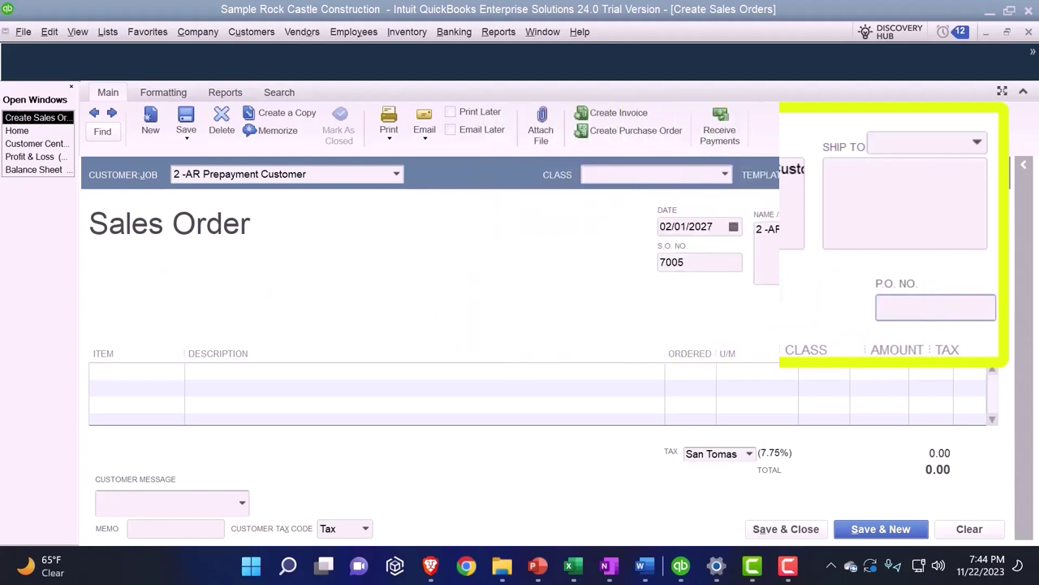
key(Tab)
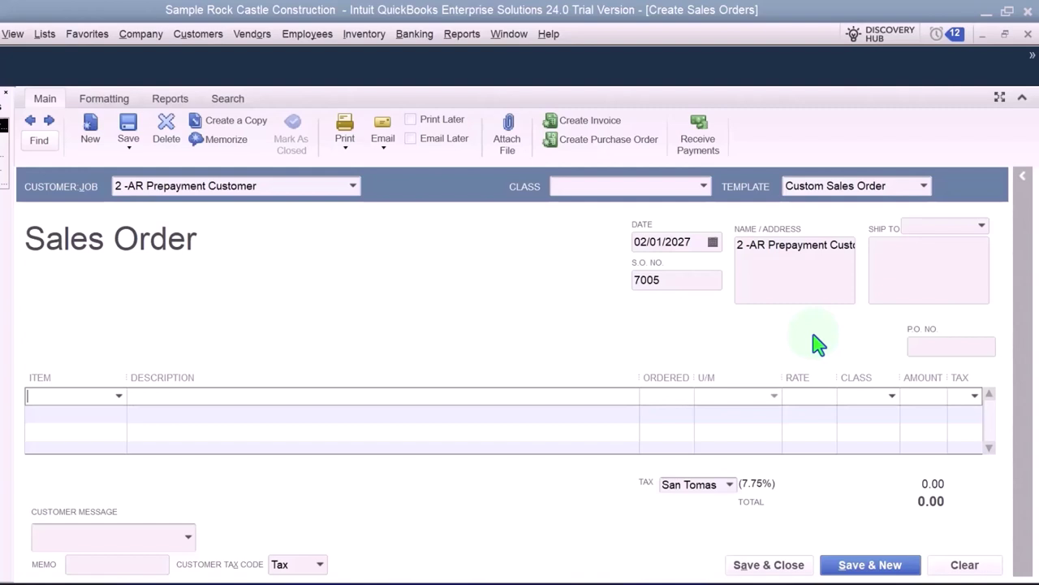
Add 2 -AR Prepayment Item at 175.00, dismissing the quantity warnings, for a 188.56 total
text(Prepayment Item)
key(Tab)
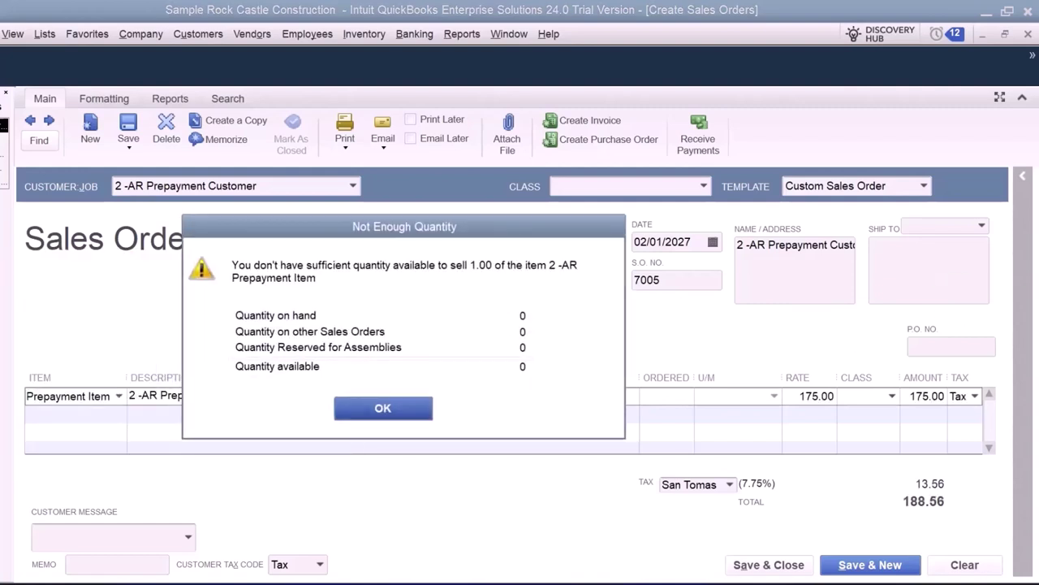
click(392, 410)
click(388, 409)
click(519, 349)
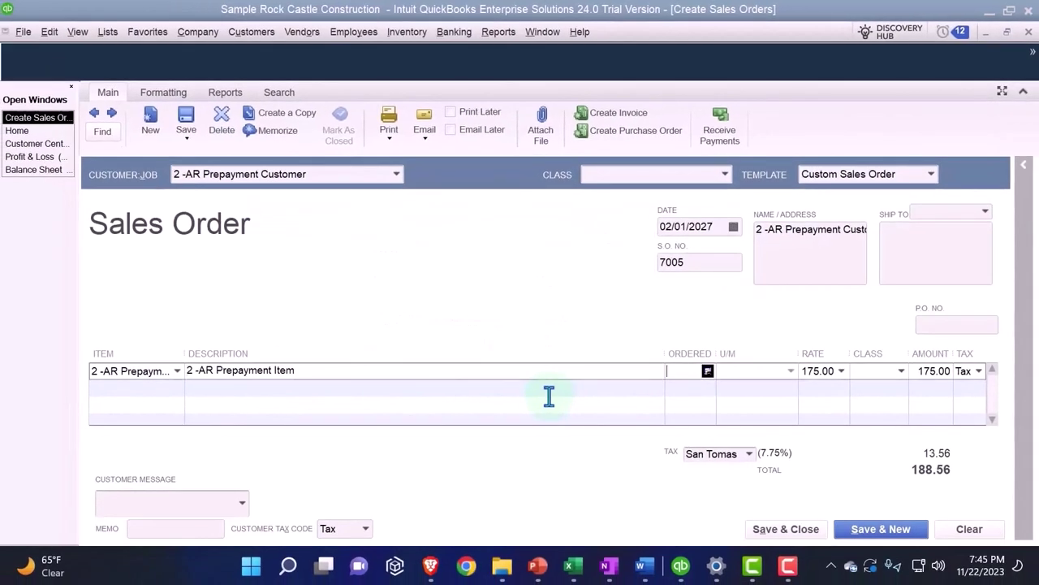
key(Tab)
key(Tab)
key(Tab)
key(Tab)
key(Tab)
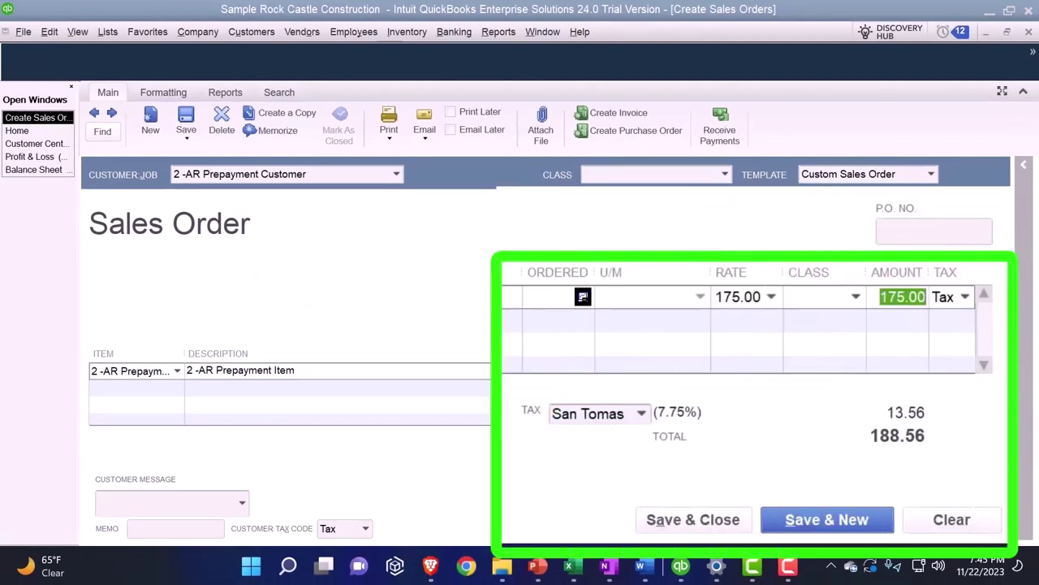